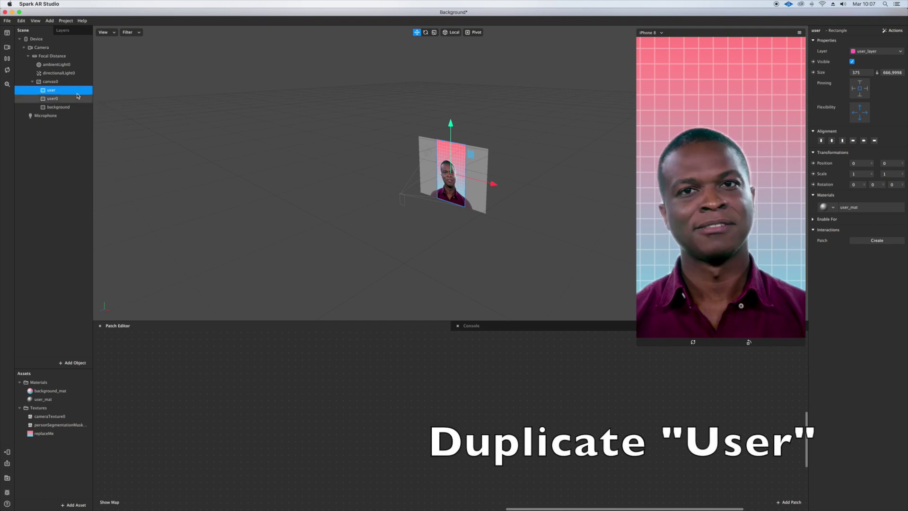
Move user0 above user in the canvas hierarchy and add a second Person segmentation to the Camera.
click(60, 100)
drag(65, 101, 60, 93)
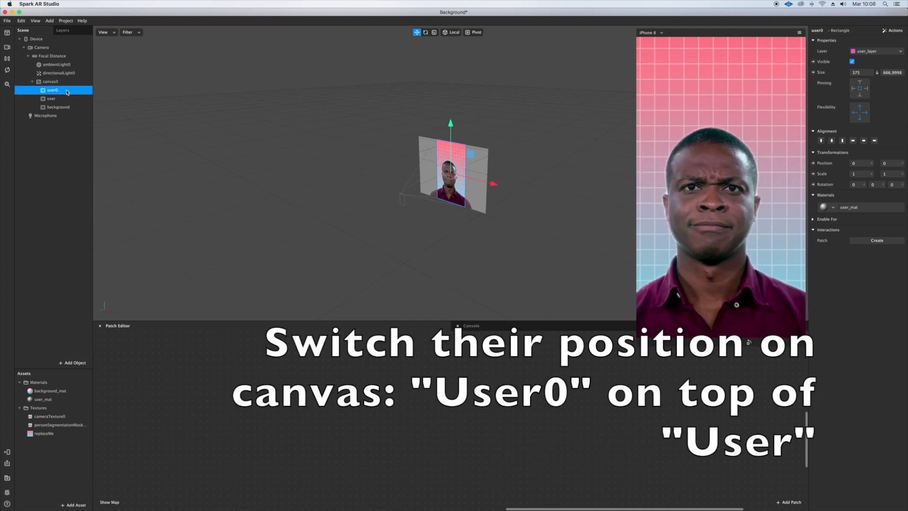
click(64, 48)
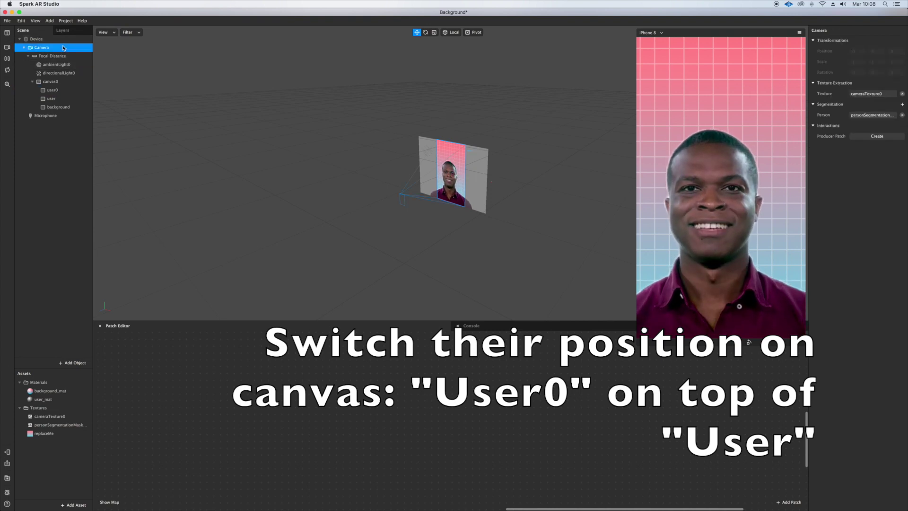
click(902, 104)
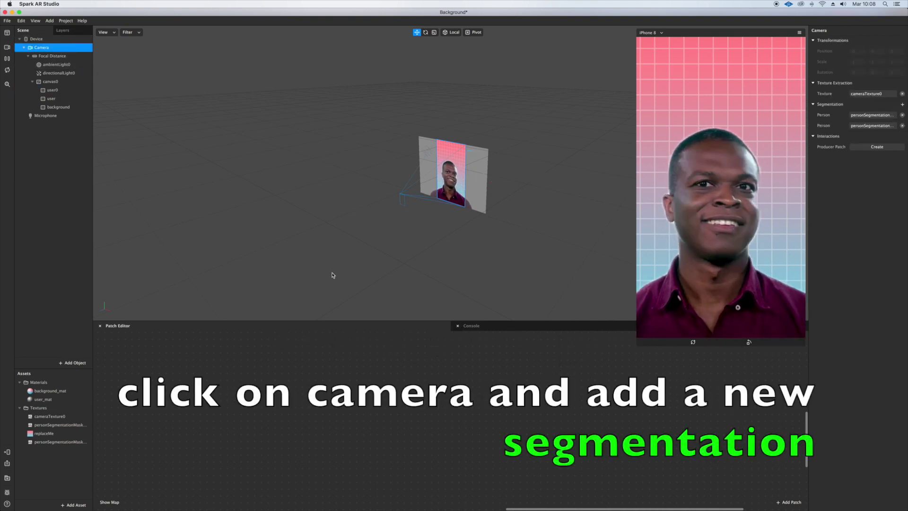
Create a new material for the user0 rectangle.
click(52, 90)
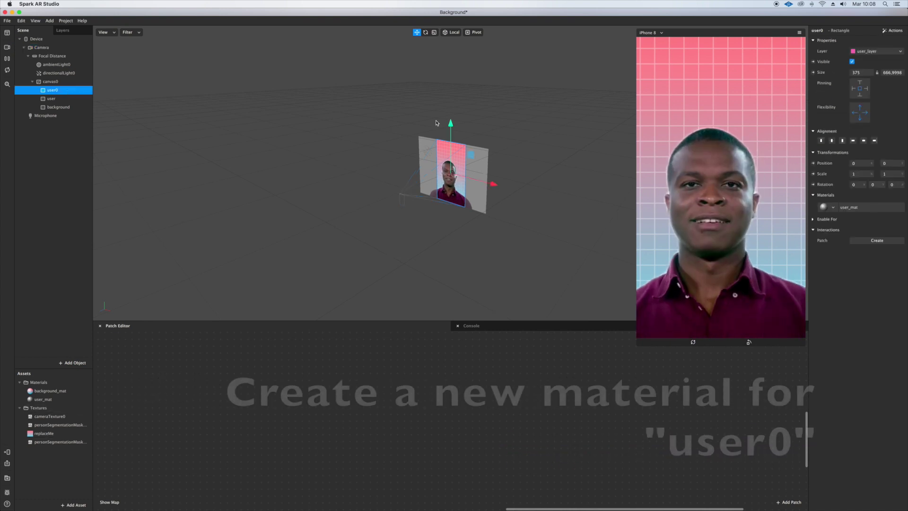
click(833, 208)
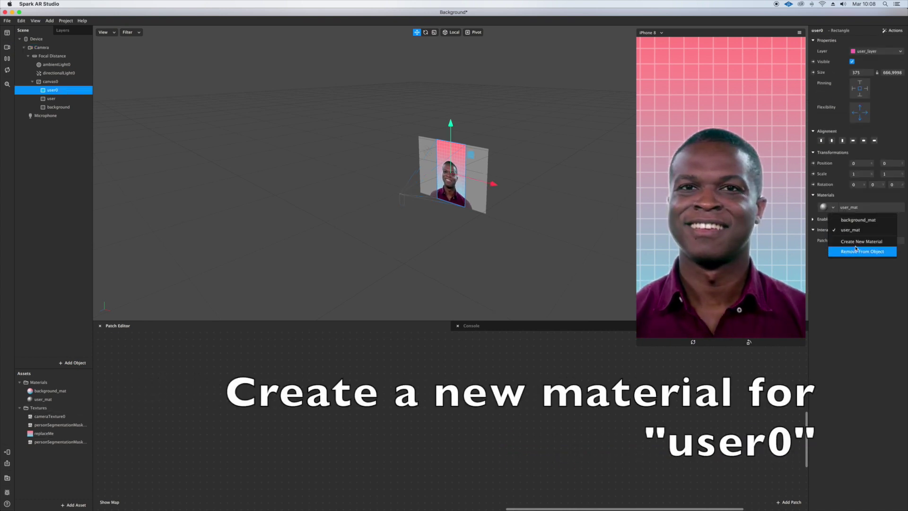
click(861, 251)
Set material0's shader type to Flat and enable Alpha with personSegmentationMaskTexture1 as its texture.
click(33, 410)
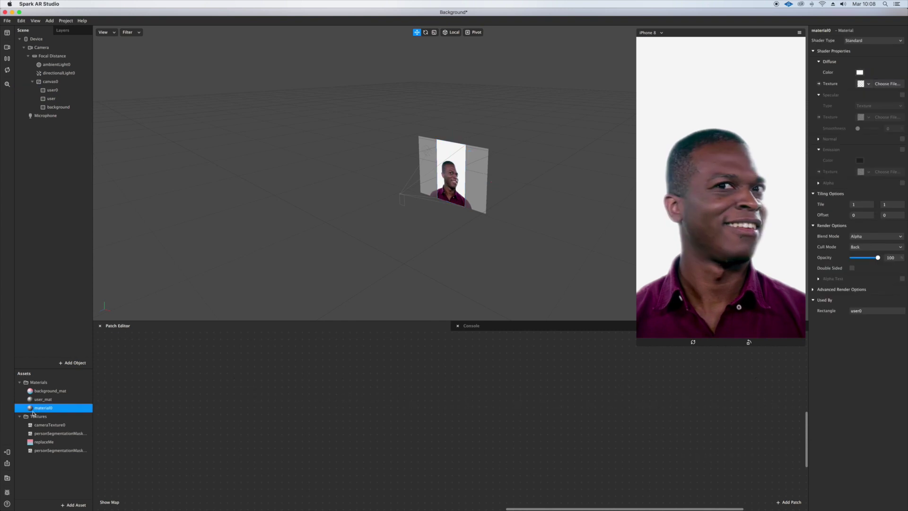
click(858, 41)
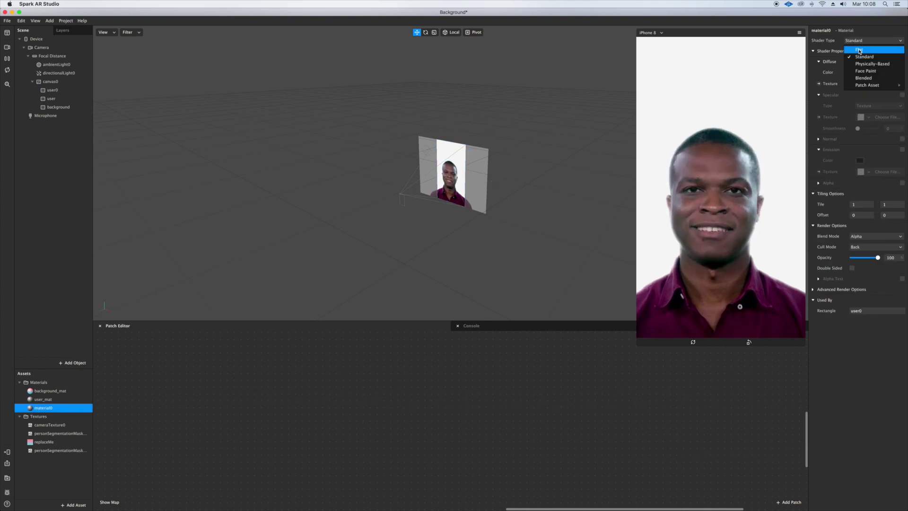
click(860, 50)
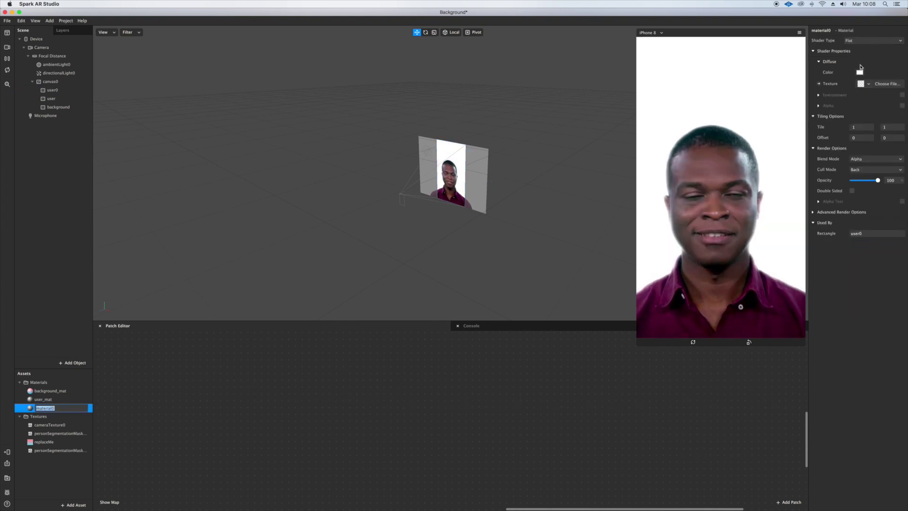
click(902, 106)
click(869, 129)
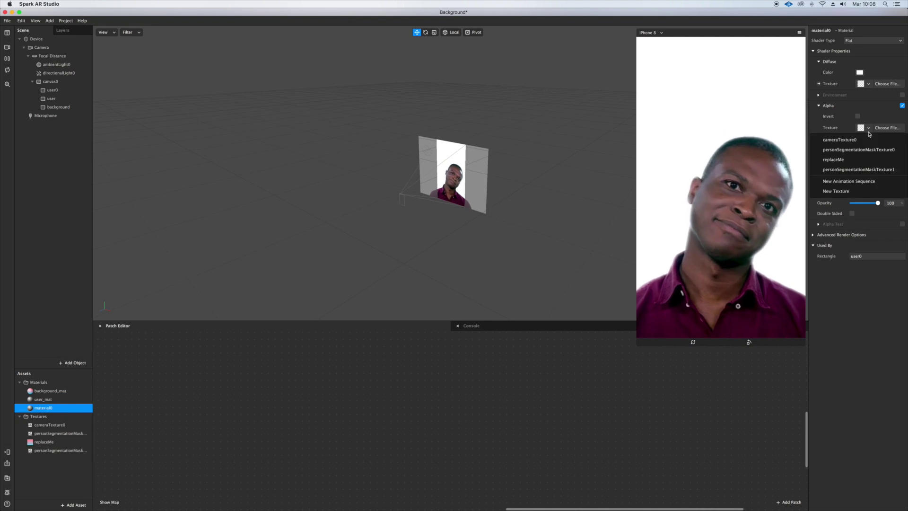
click(862, 170)
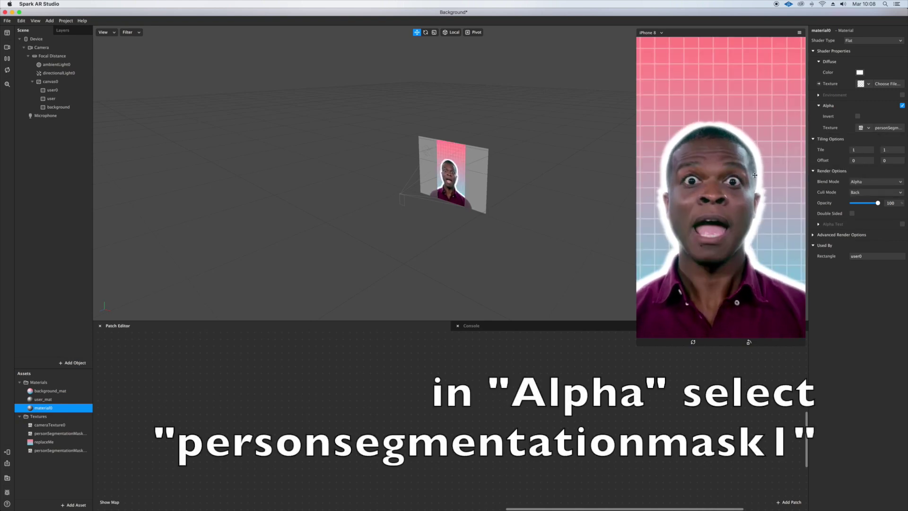
Set the mask size to about 5.57 for the newer person segmentation texture and about 3.26 for the original one.
click(56, 450)
drag(867, 53, 865, 58)
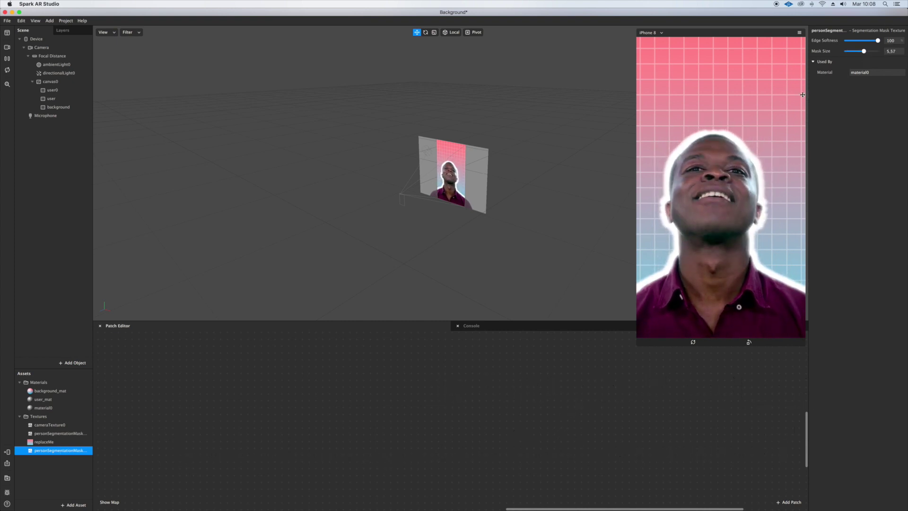
click(52, 433)
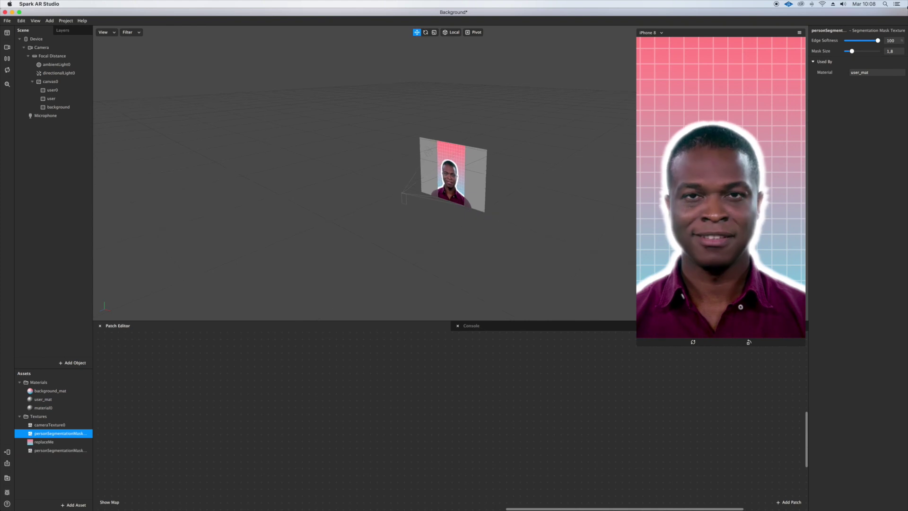
mouse_move(858, 54)
mouse_down()
mouse_move(841, 53)
mouse_move(857, 54)
mouse_up()
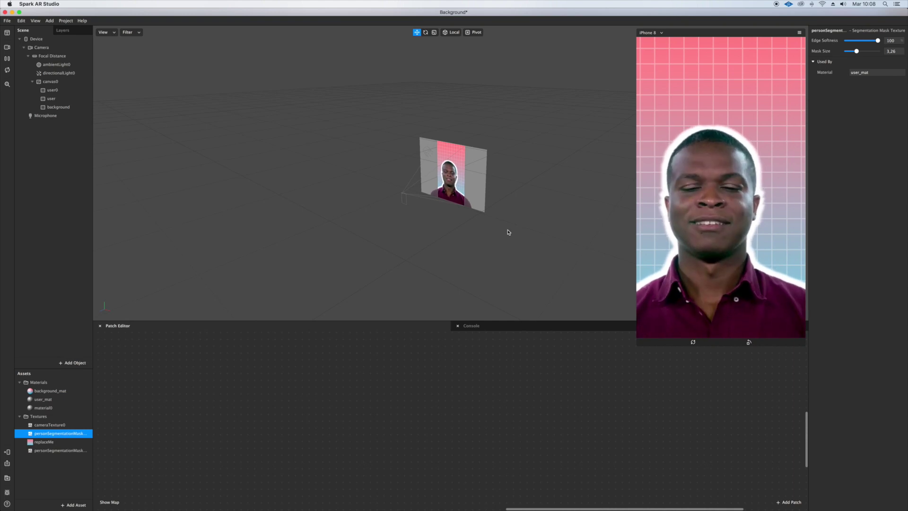
Create a patch for material0's Diffuse Texture and rename the material segm_2.
click(69, 409)
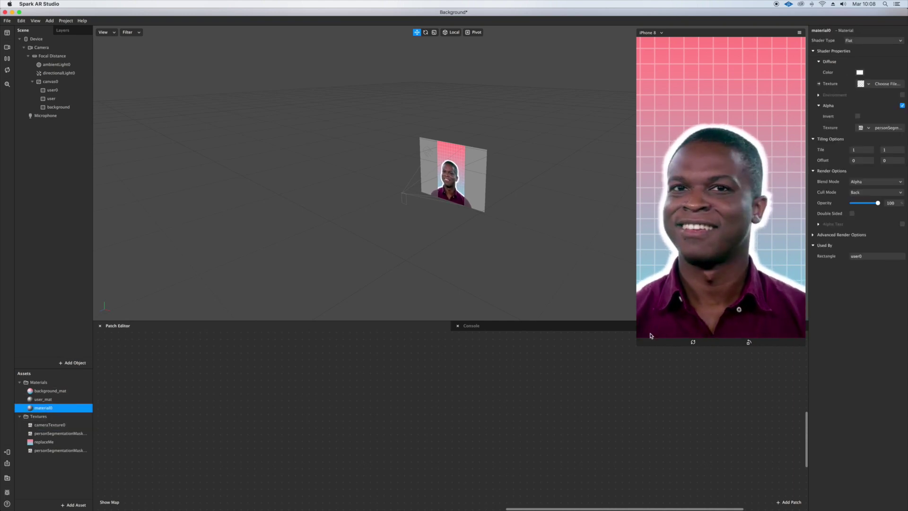
click(819, 83)
double_click(46, 409)
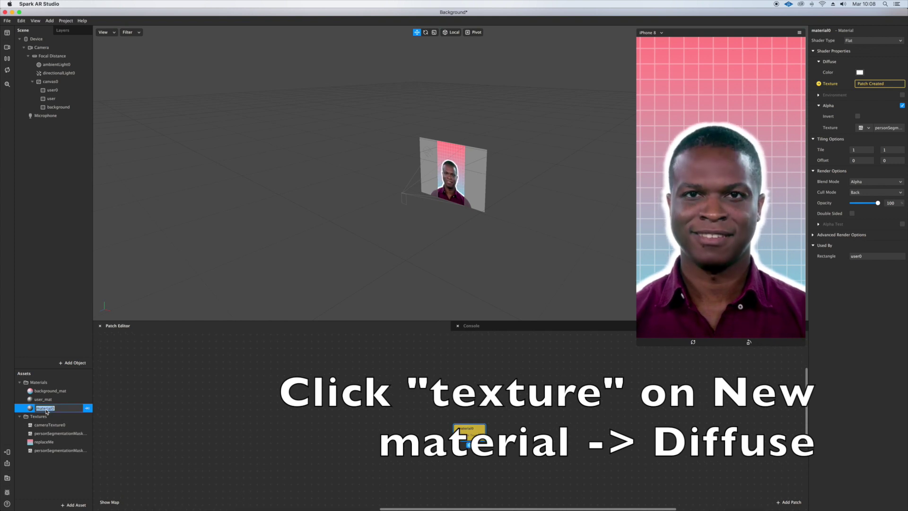
text(segm)
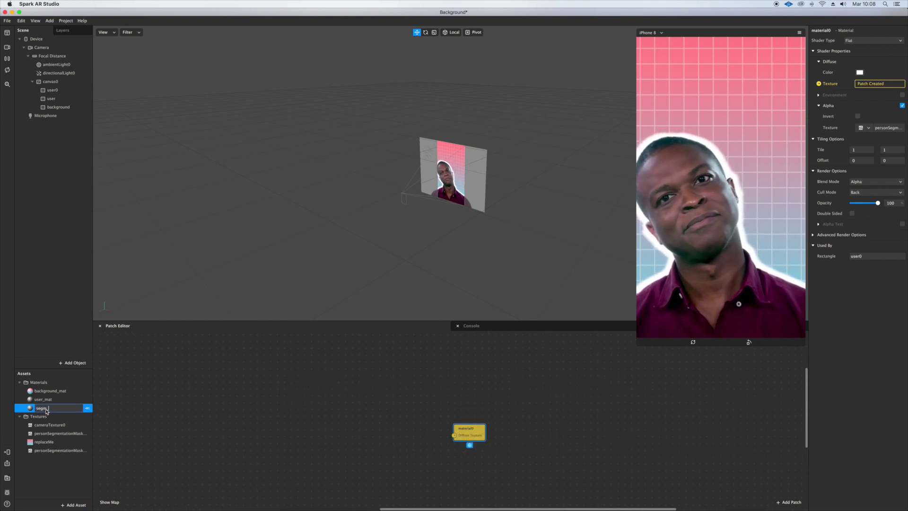
text(_2)
key(Return)
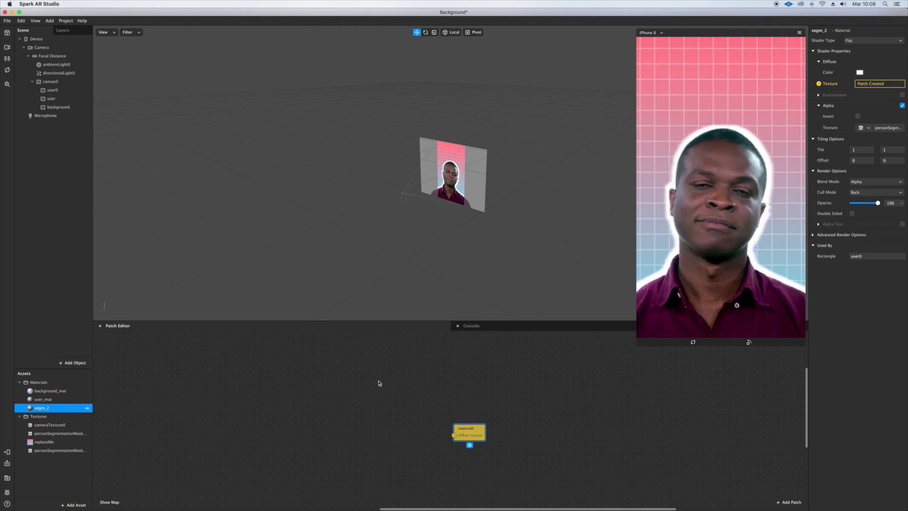
Enlarge the Patch Editor and switch the real-time simulation to the clip of the short-haired person outdoors in a green top.
drag(340, 321, 342, 193)
scroll(379, 349, up, 3)
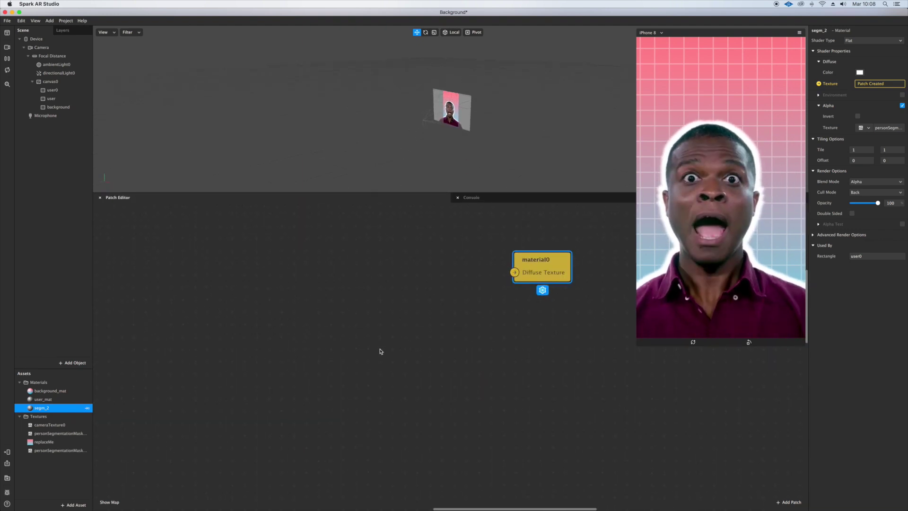
scroll(381, 351, left, 2)
scroll(380, 350, right, 3)
scroll(212, 312, left, 1)
click(7, 47)
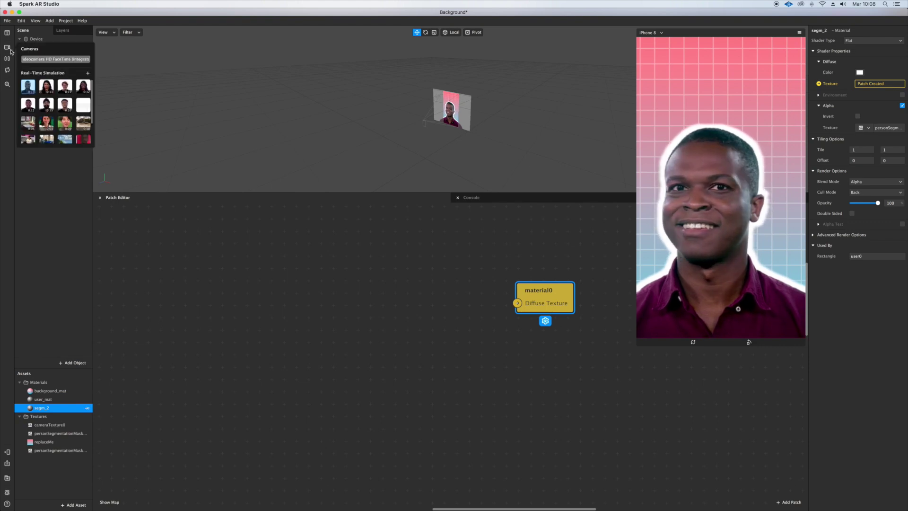
click(63, 123)
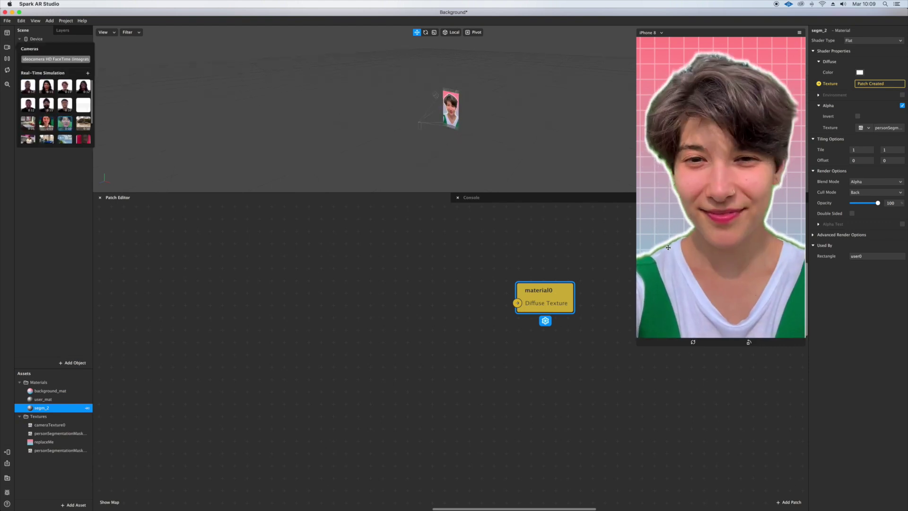
Set the diffuse texture of background_mat to cameraTexture0.
click(65, 400)
click(63, 392)
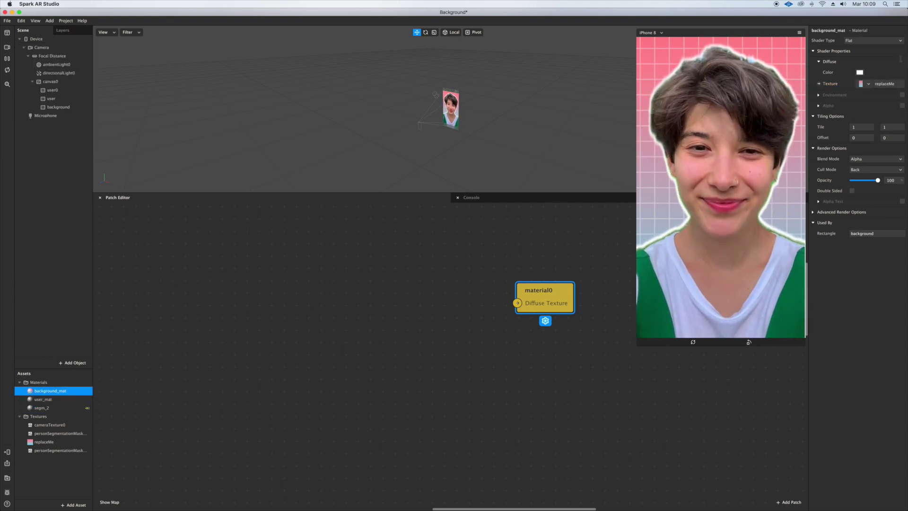
click(868, 84)
click(863, 97)
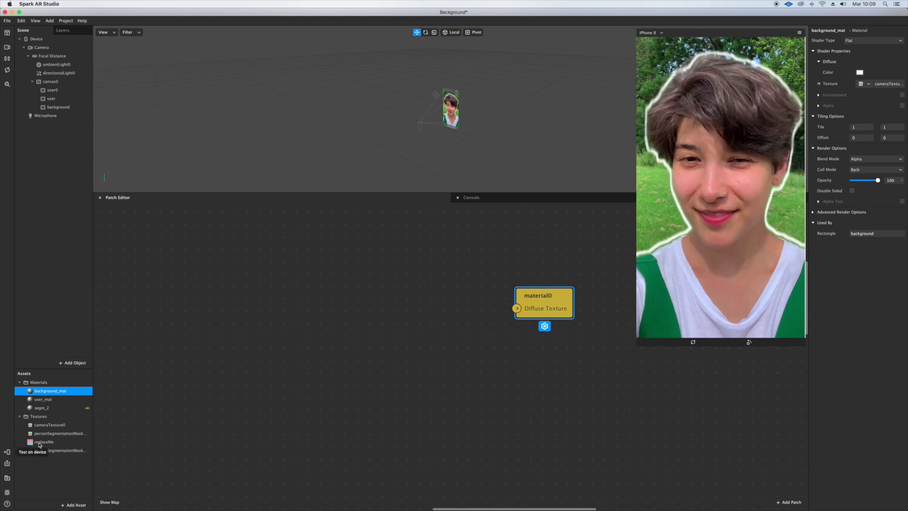
Add an SDF Star patch well ahead of the material's Diffuse Texture patch, leaving room between them.
click(69, 409)
double_click(223, 314)
text(sdf)
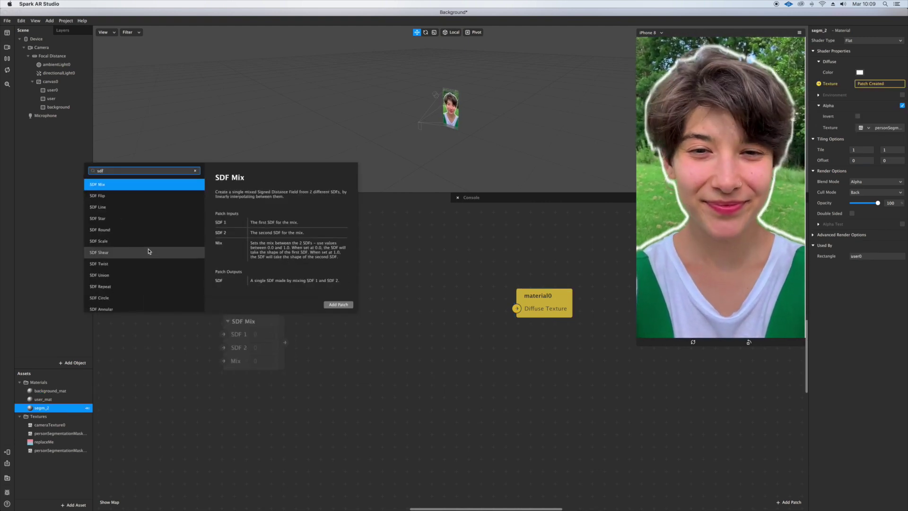
double_click(143, 219)
drag(250, 315, 213, 287)
Add a Step patch fed by the SDF Star output.
drag(295, 321, 330, 294)
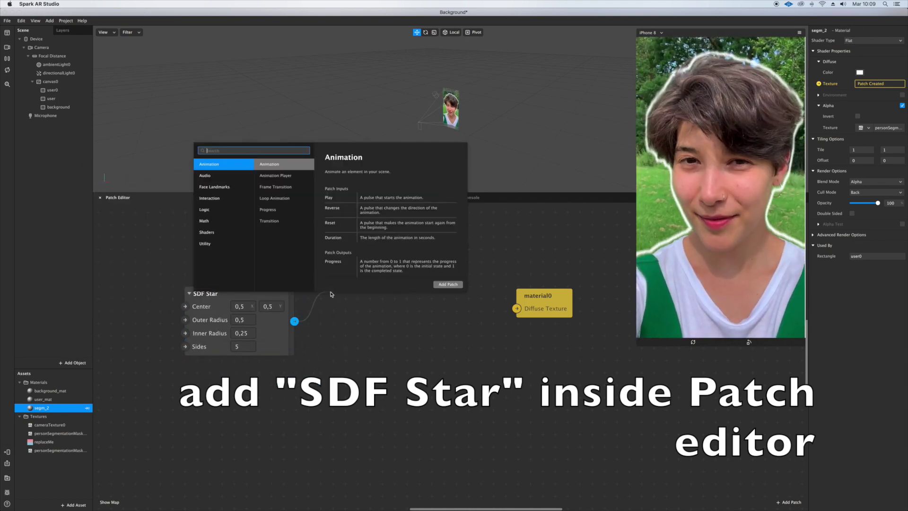
text(ste)
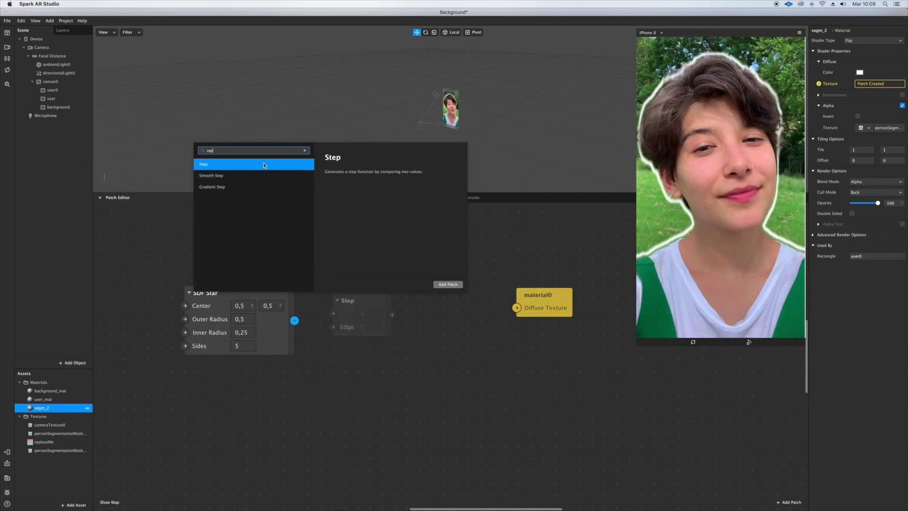
double_click(264, 165)
Add a Mix patch fed by the Step output and connect it to the material's Diffuse Texture input.
drag(415, 290, 422, 273)
text(mix)
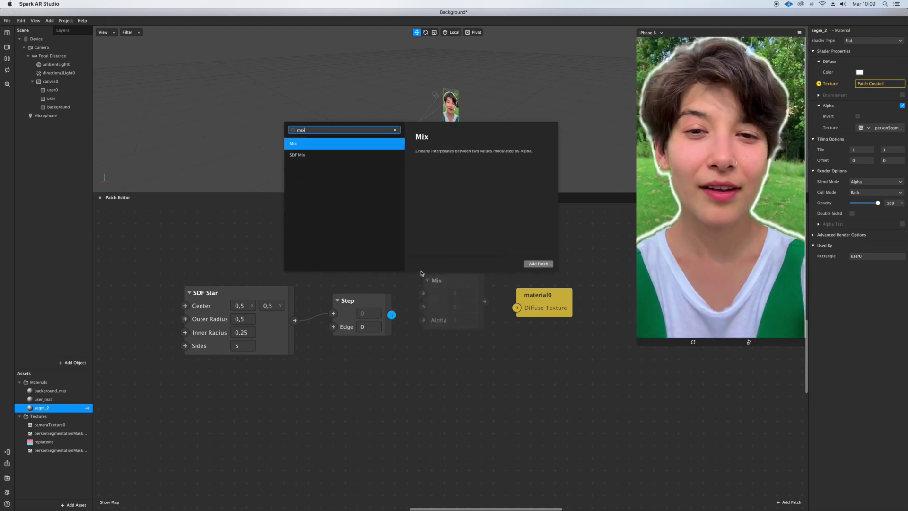
key(Return)
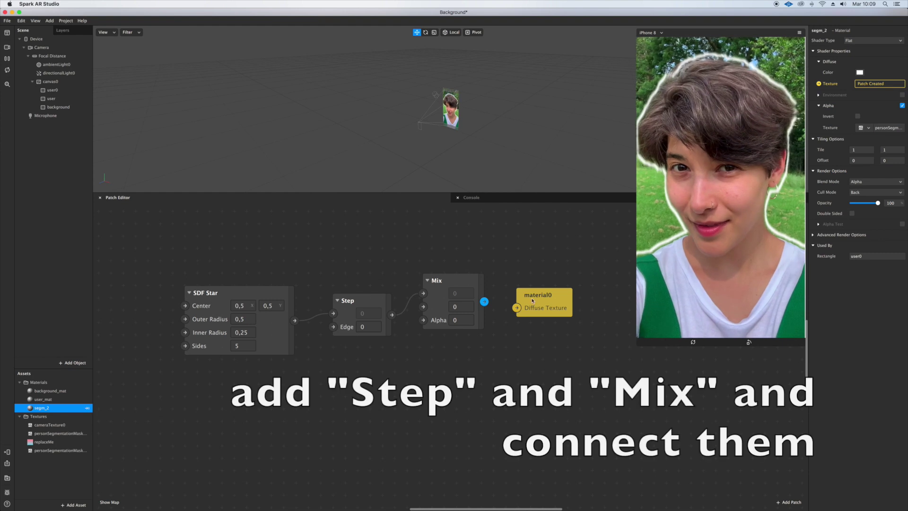
drag(519, 317, 518, 311)
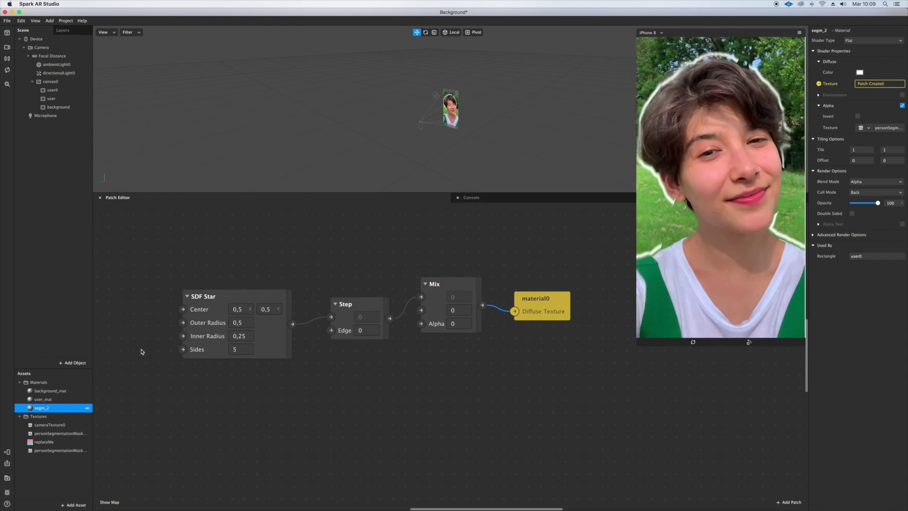
Set the SDF Star's Sides to 10.
click(244, 349)
text(10)
key(Return)
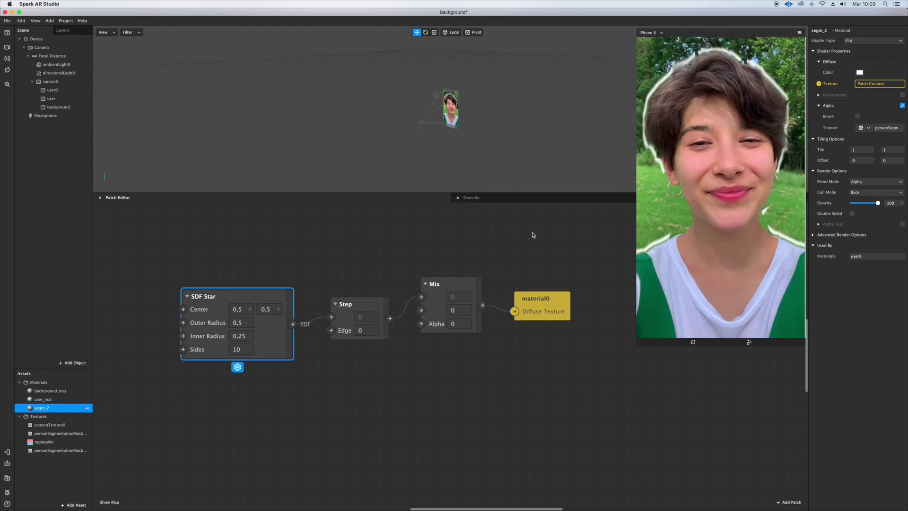
Change the diffuse color of segm_2 to red.
click(860, 73)
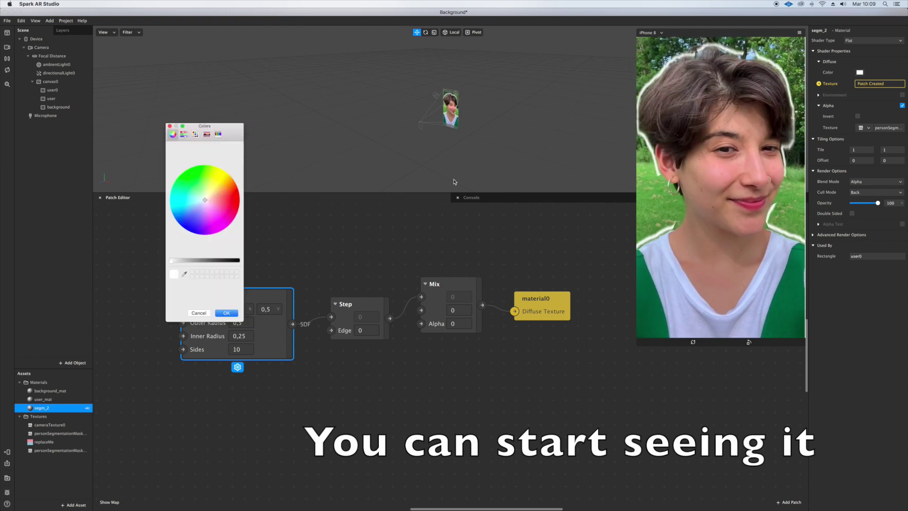
drag(218, 204, 239, 201)
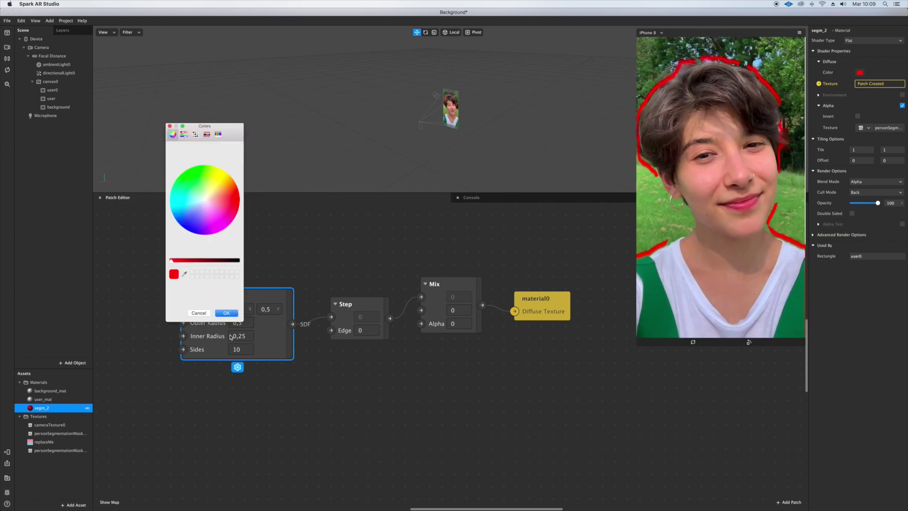
click(226, 313)
Set the SDF Star's Sides to 100.
scroll(94, 330, left, 5)
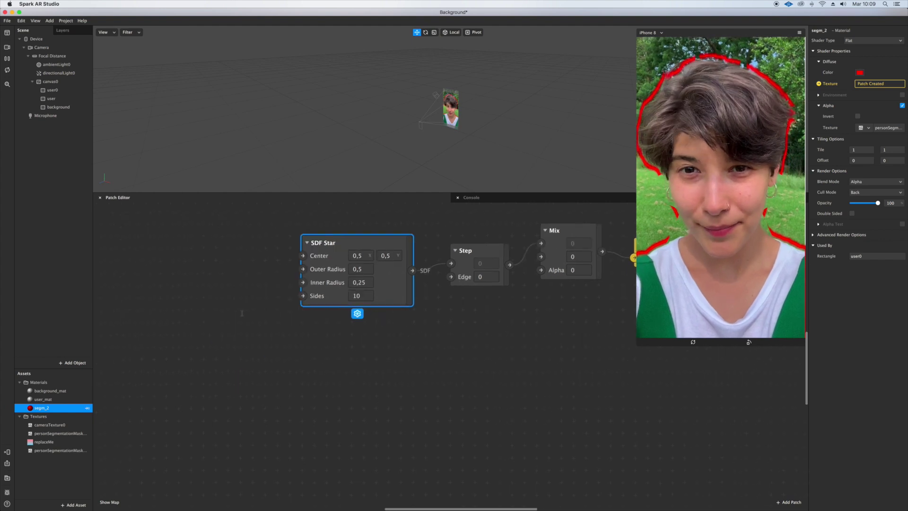
scroll(180, 329, right, 2)
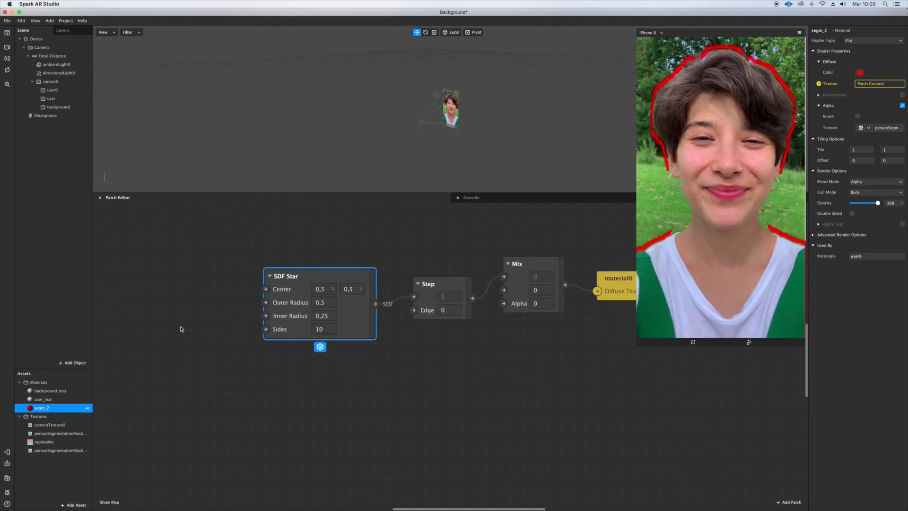
double_click(320, 329)
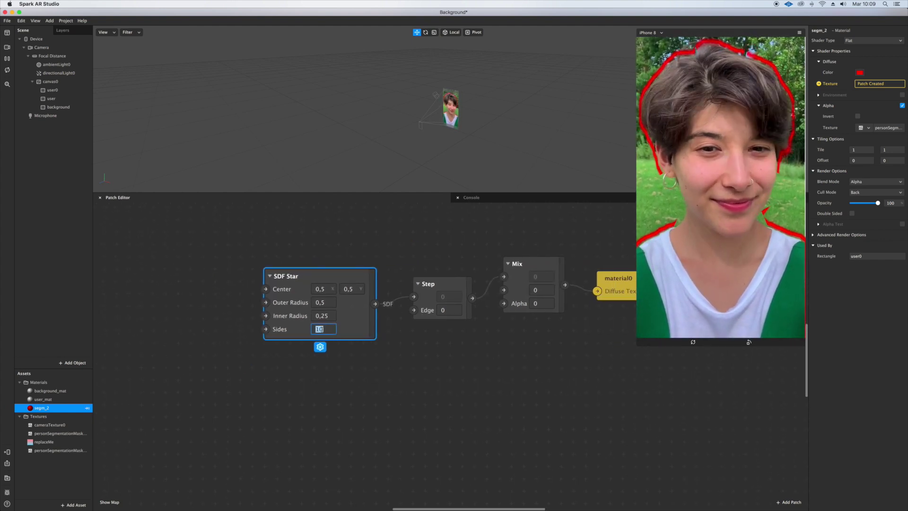
text(100)
key(Return)
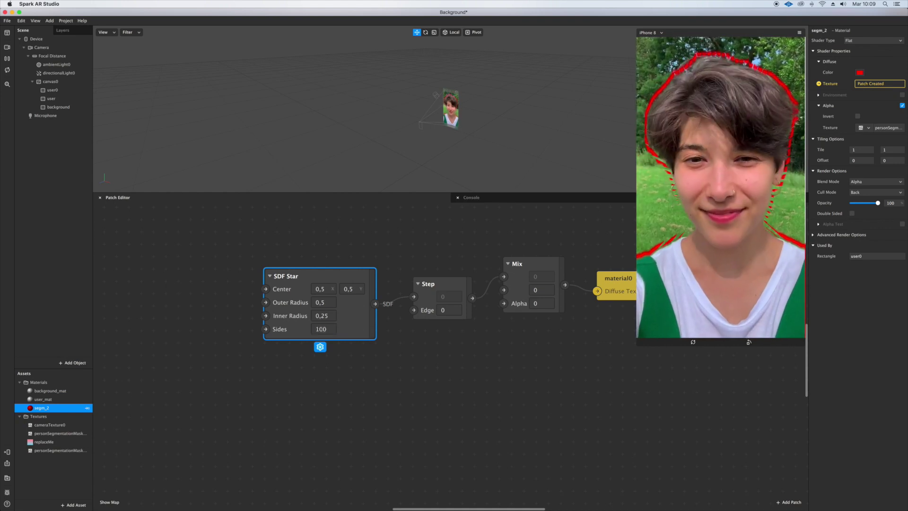
Add a Loop Animation patch to the patch graph and place it before the SDF Star.
scroll(184, 292, left, 5)
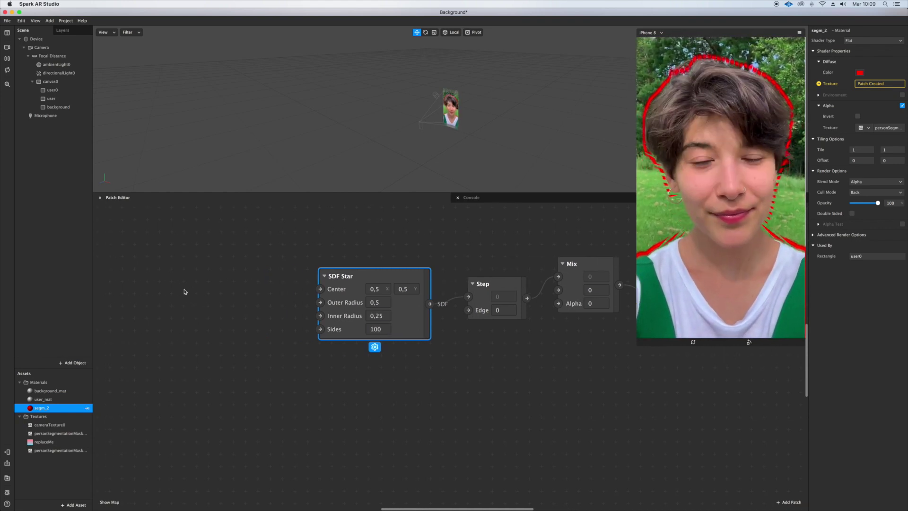
right_click(161, 294)
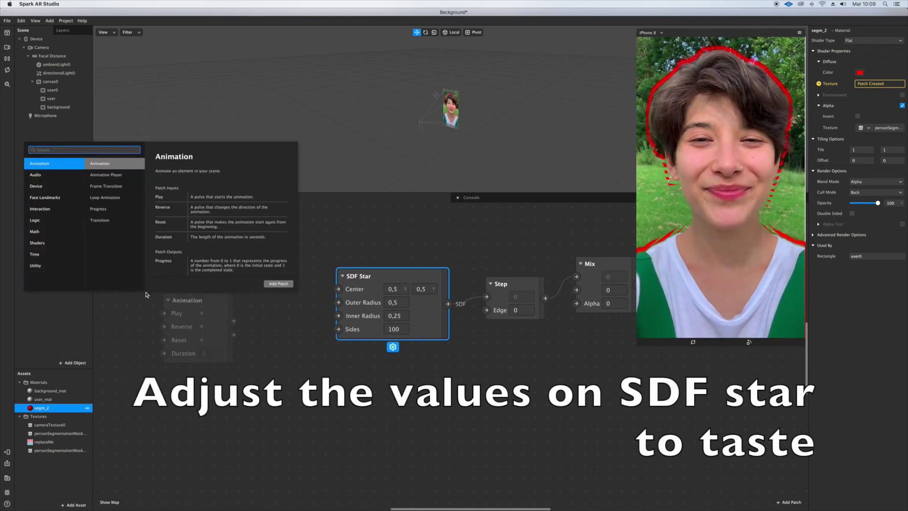
double_click(137, 199)
drag(190, 297, 142, 298)
Add a To Range patch fed by the Loop Animation's progress output.
drag(186, 321, 221, 307)
text(range)
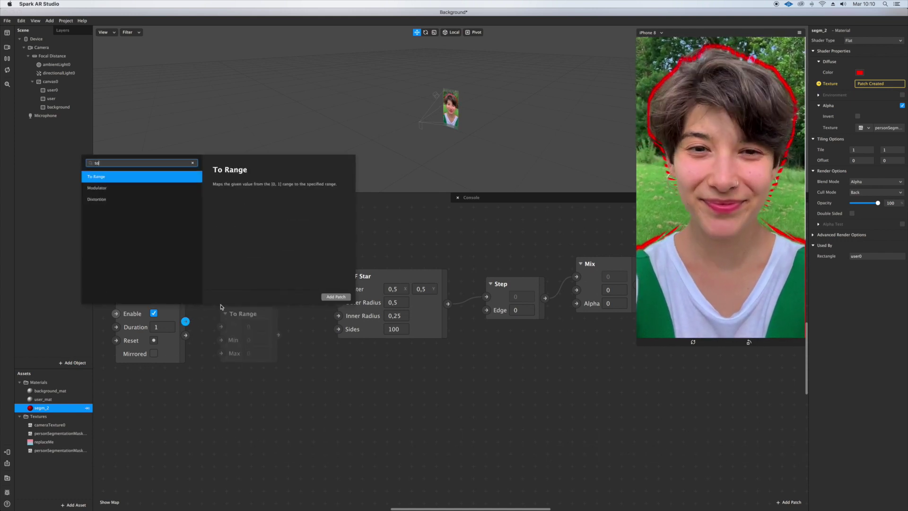
key(Return)
Set the To Range patch to Min 50 and Max 100, and connect its output to the SDF Star's Sides.
click(256, 340)
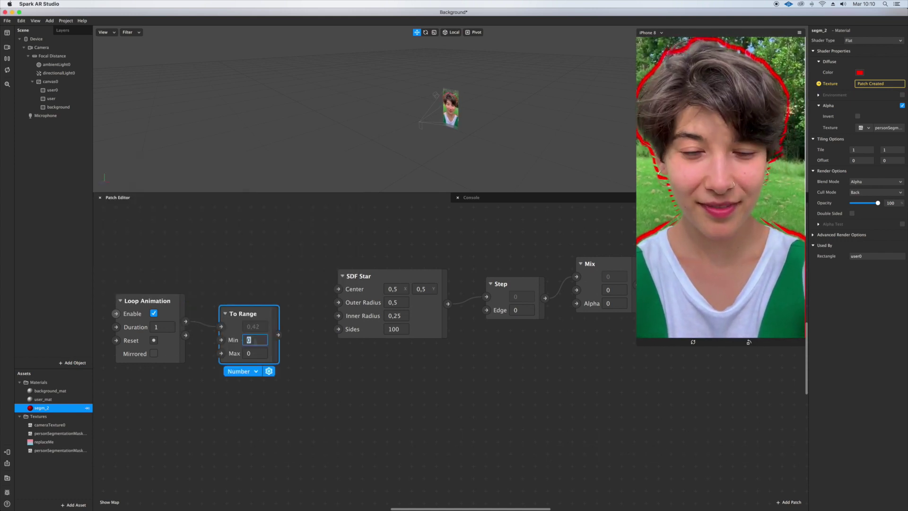
key(Tab)
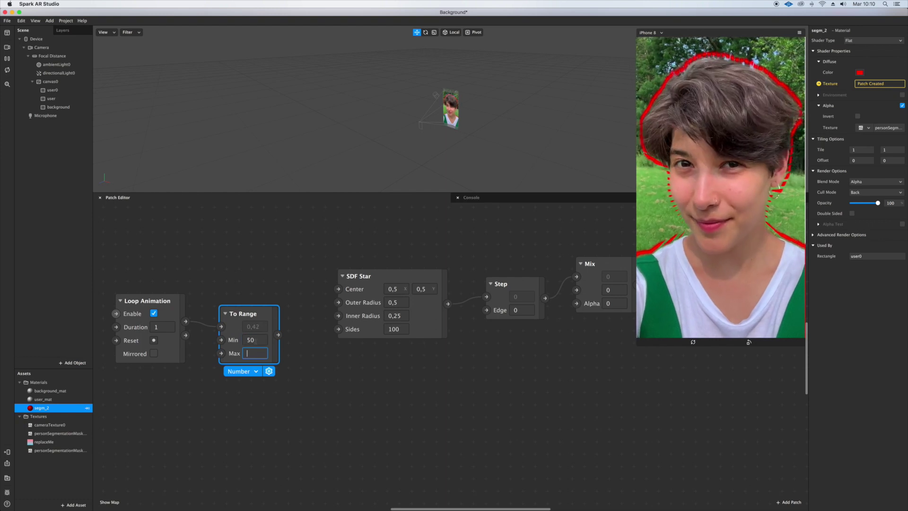
key(Return)
drag(275, 335, 336, 330)
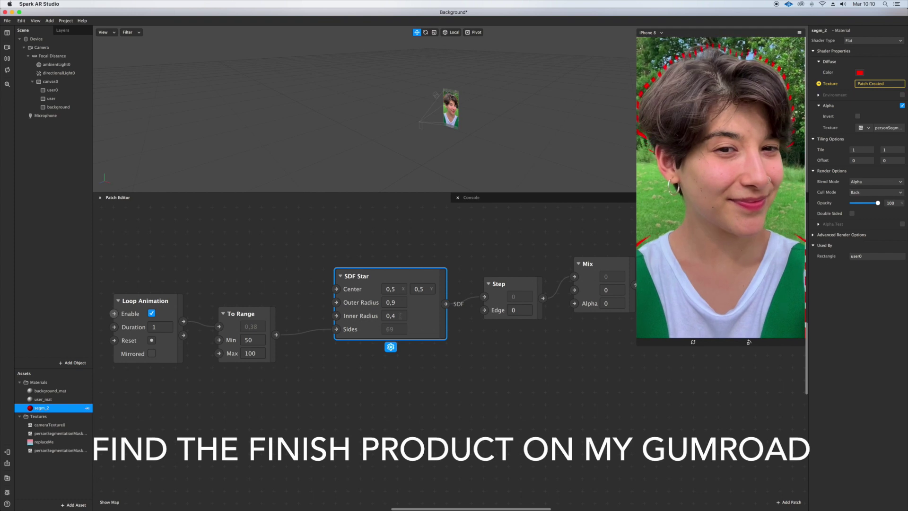
Set the SDF Star's Inner Radius to 0,3.
click(400, 316)
key(BackSpace)
text(3)
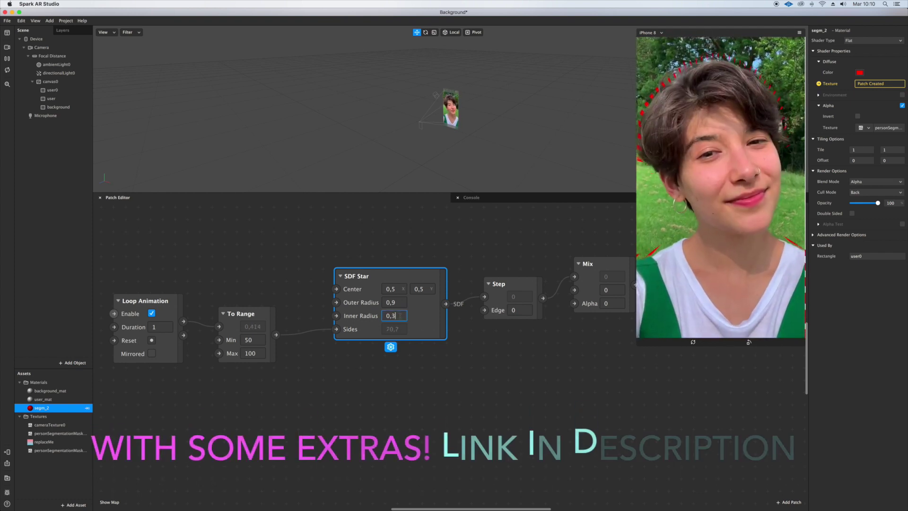
key(Return)
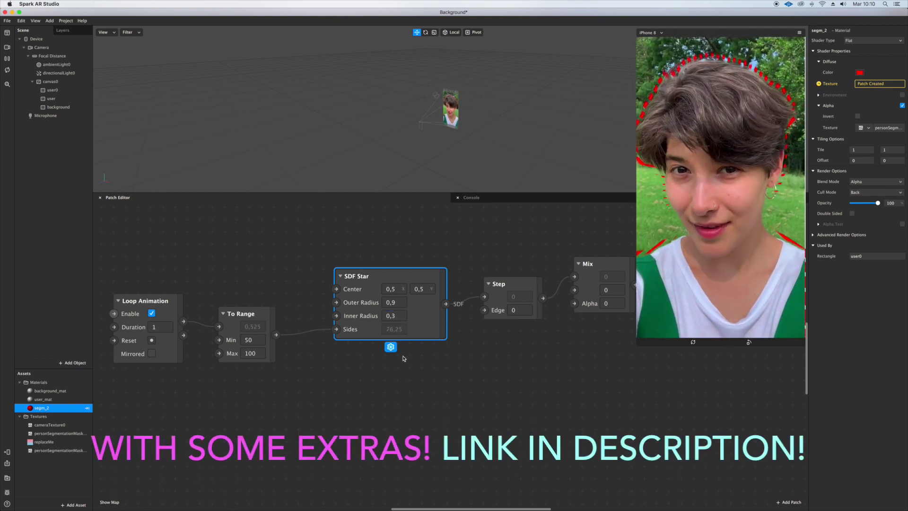
Reroute the Step output from the Mix patch's first input to its second input.
scroll(408, 348, down, 3)
scroll(408, 348, right, 2)
scroll(409, 348, up, 2)
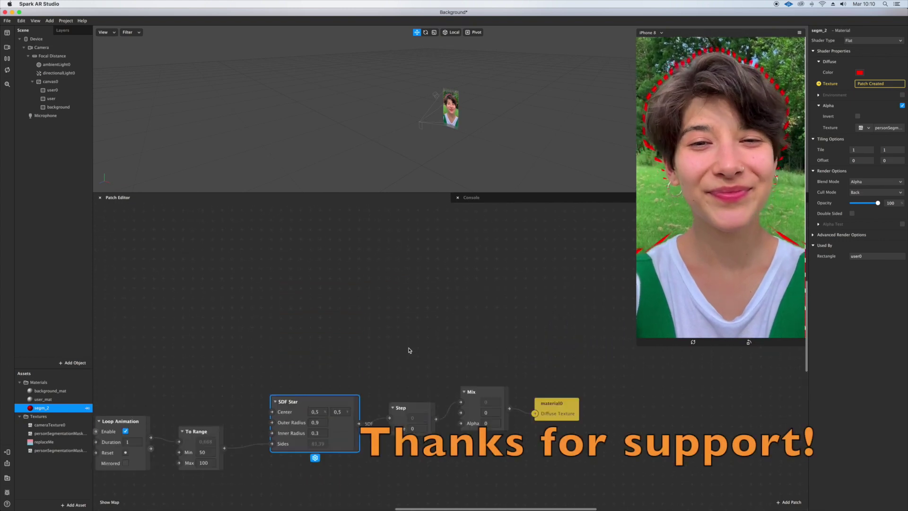
scroll(440, 379, up, 1)
drag(461, 380, 462, 394)
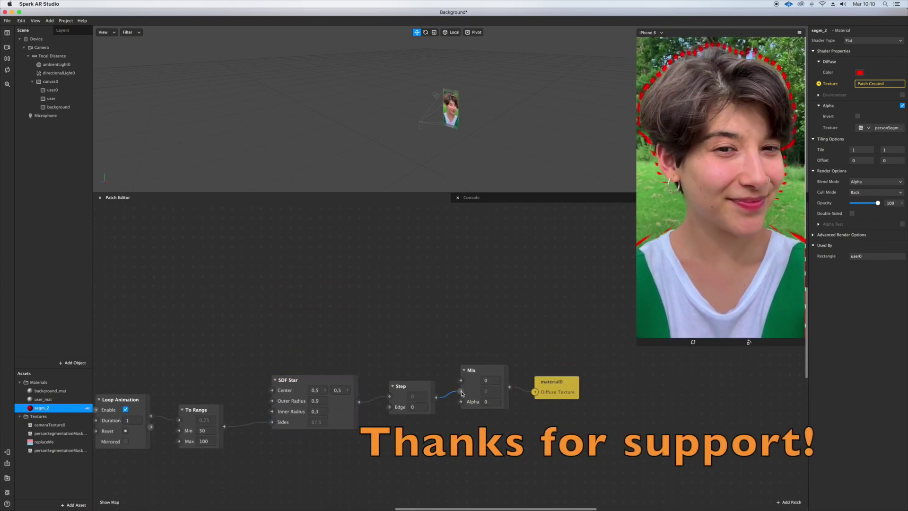
Add a Gradient patch in the free area above the SDF patch chain.
right_click(183, 282)
text(gra)
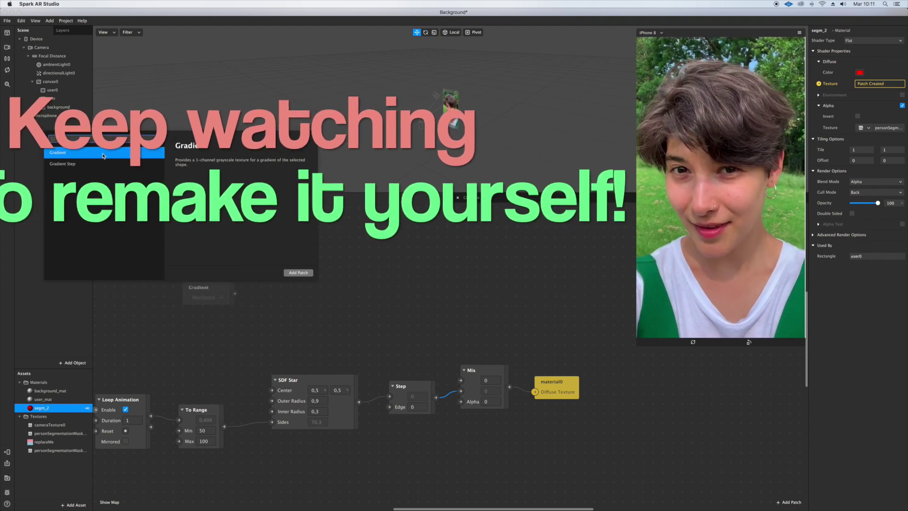
double_click(103, 155)
Add a second Mix patch fed by the Gradient's output and switch its type to Color.
right_click(291, 290)
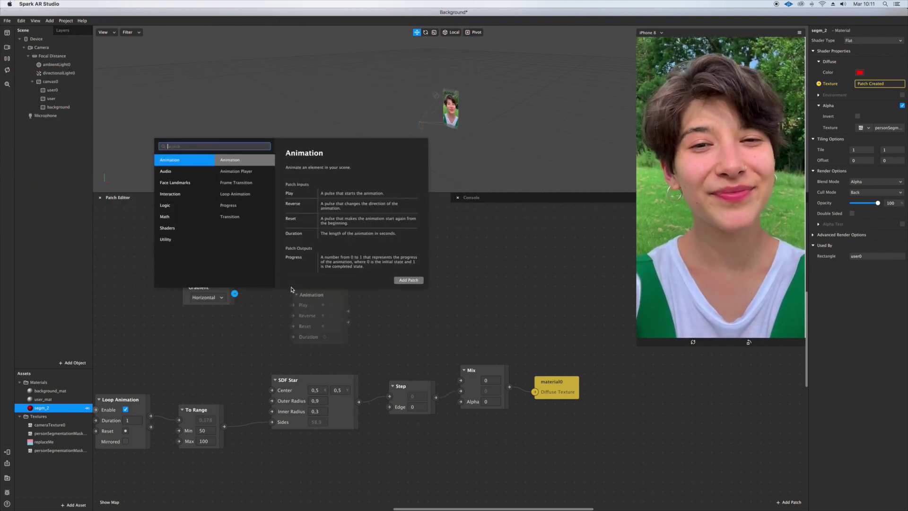
text(mix)
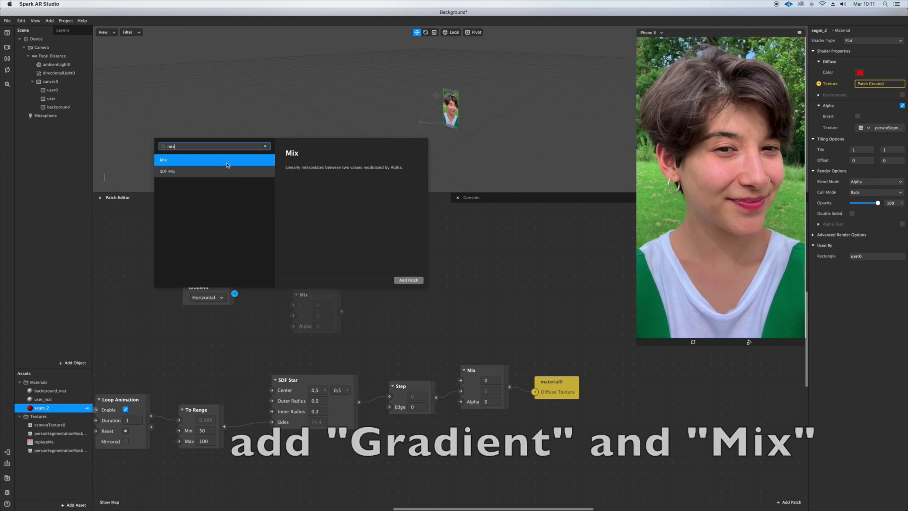
key(Return)
click(339, 312)
click(313, 341)
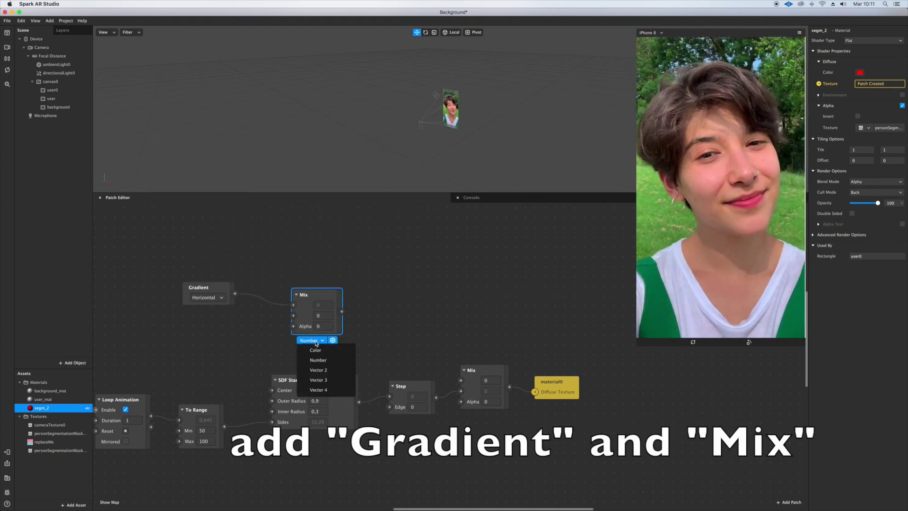
click(323, 353)
Connect the Color Mix's output to the first input of the Mix feeding the material, and set its first color to white.
scroll(334, 330, right, 1)
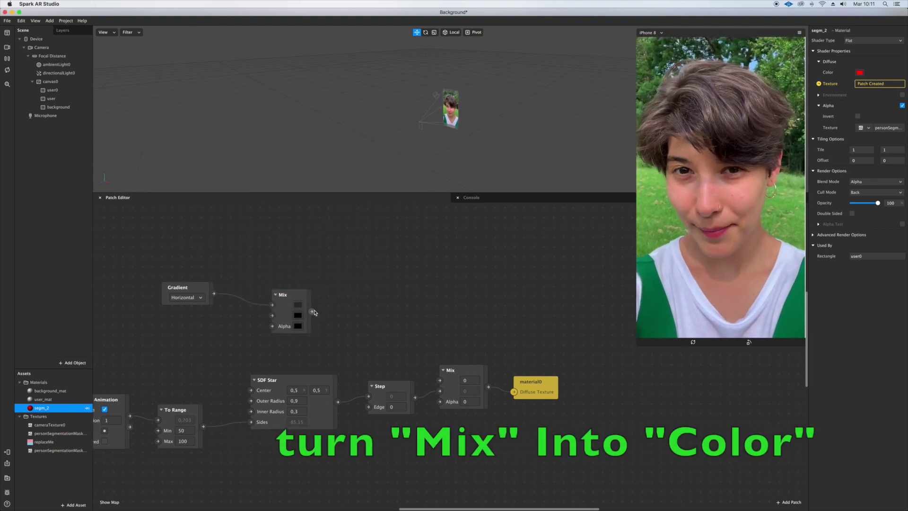
drag(307, 298, 440, 381)
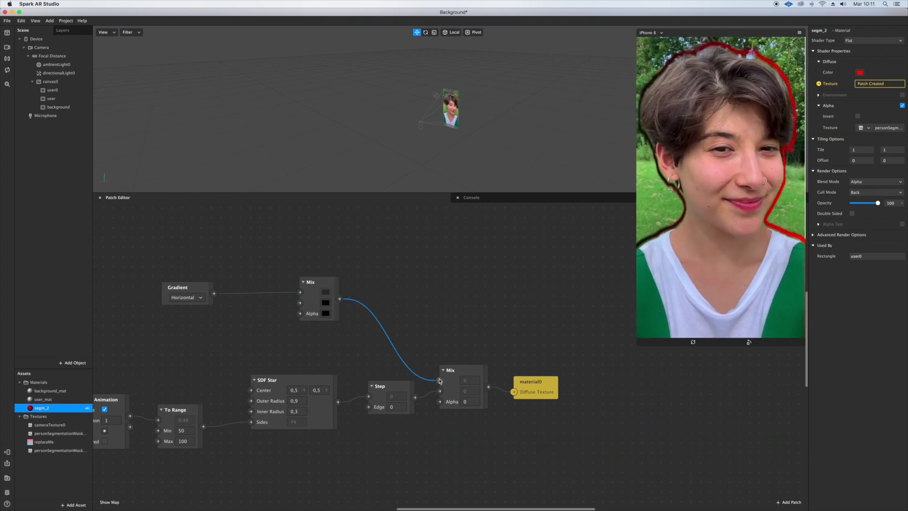
scroll(304, 345, down, 1)
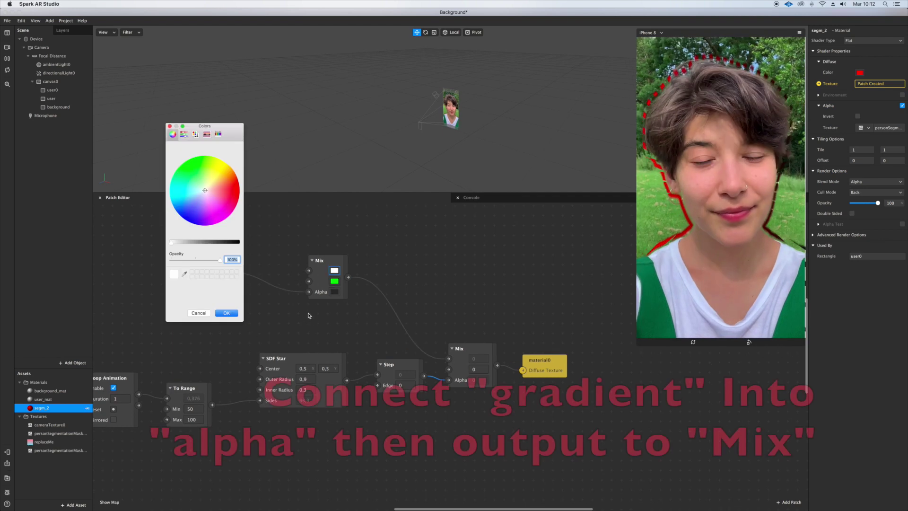
click(231, 314)
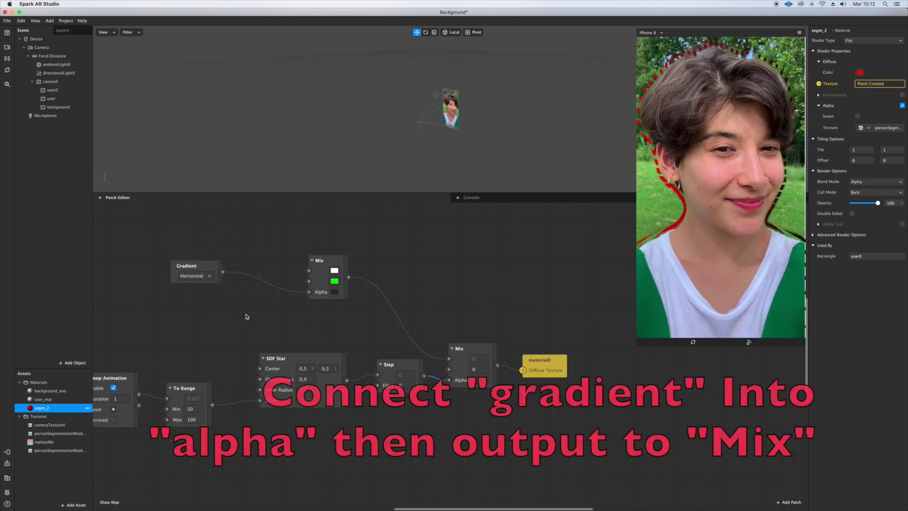
Set the second value of the Mix feeding the material to 3.
scroll(246, 316, left, 3)
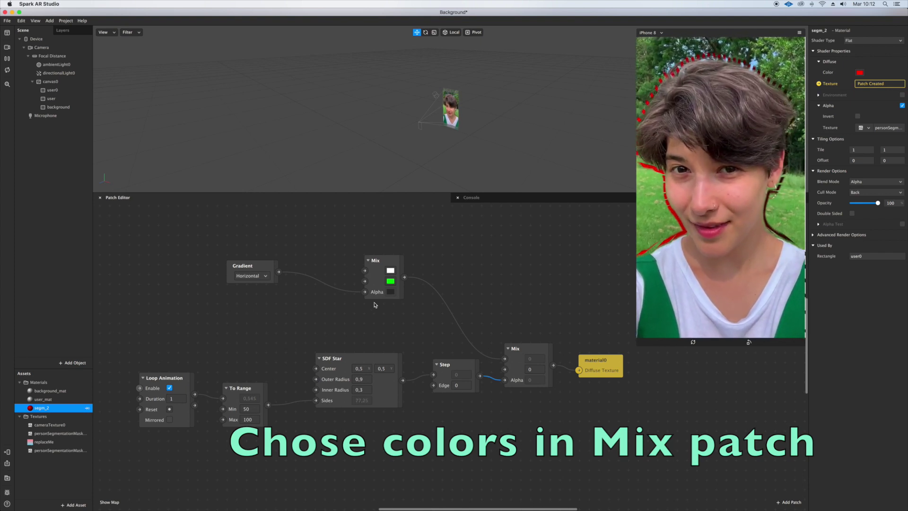
click(535, 369)
text(3)
key(Return)
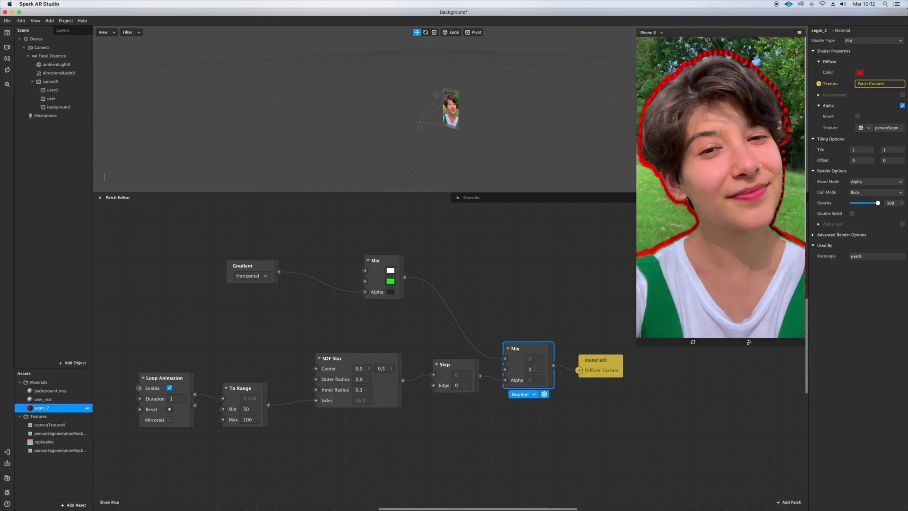
Try feeding the Loop Animation's output into the second input of the material's Mix, and remove that connection.
drag(180, 378, 505, 372)
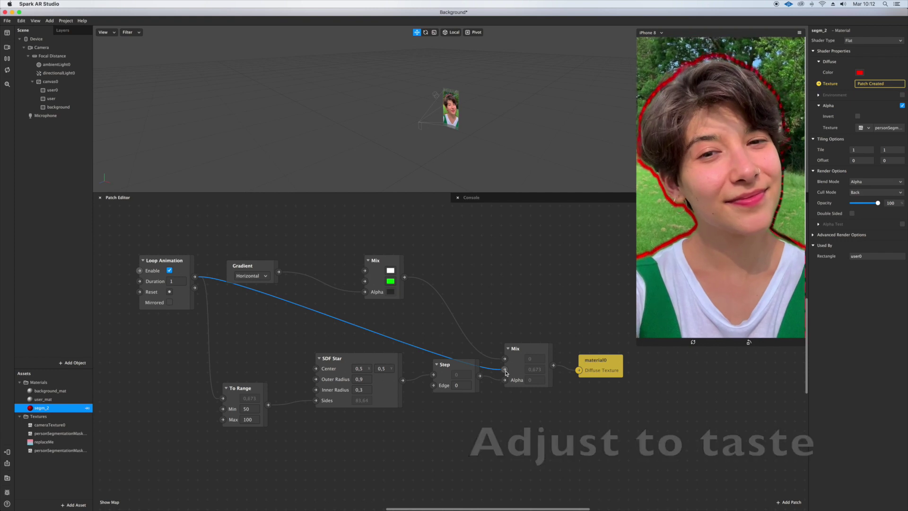
key(Delete)
Move the SDF Star patch a little farther away from the Step patch.
scroll(196, 326, down, 5)
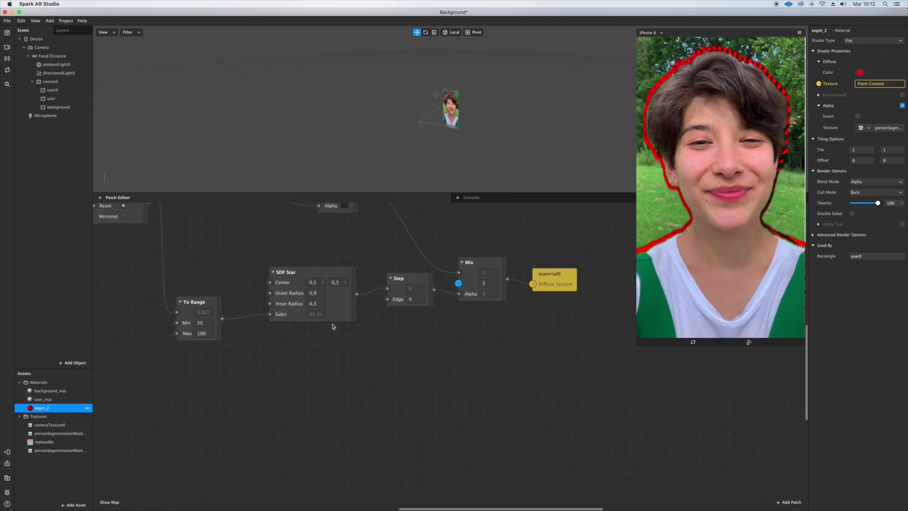
scroll(332, 327, left, 5)
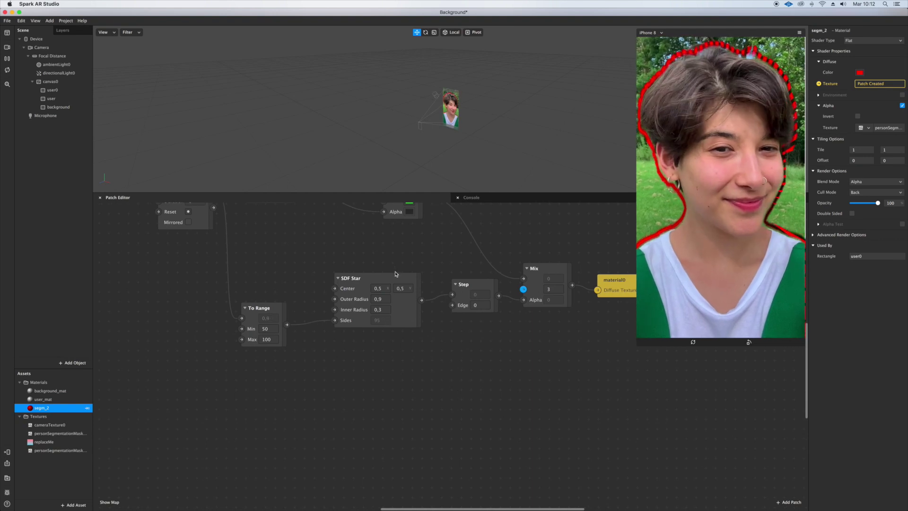
drag(391, 280, 371, 281)
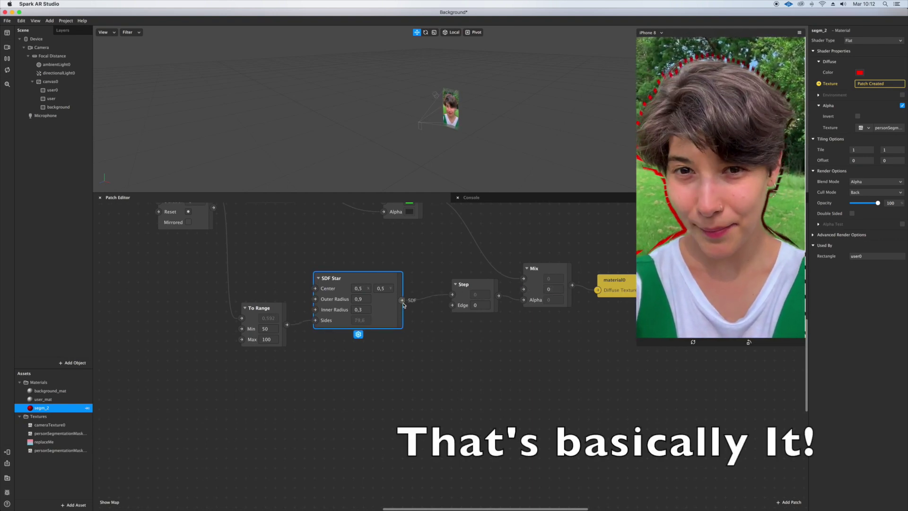
click(402, 375)
double_click(404, 381)
text(sd)
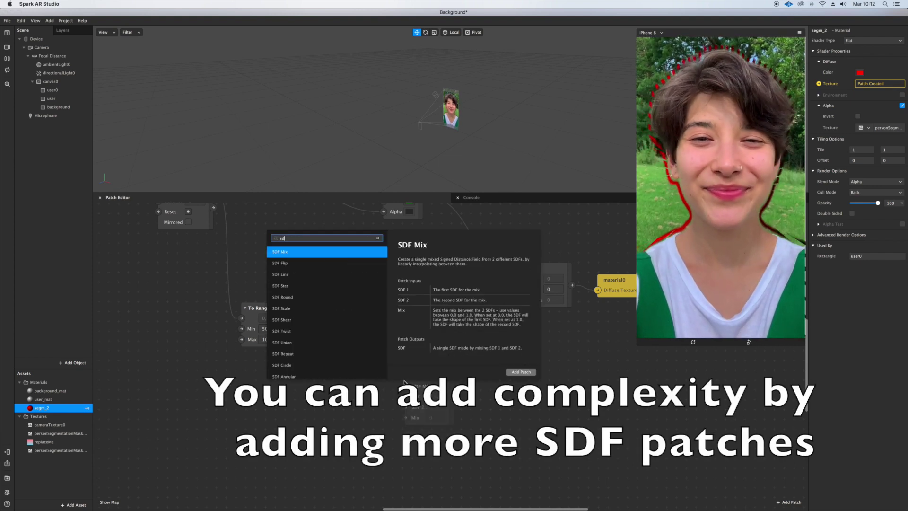
text(f r)
key(Return)
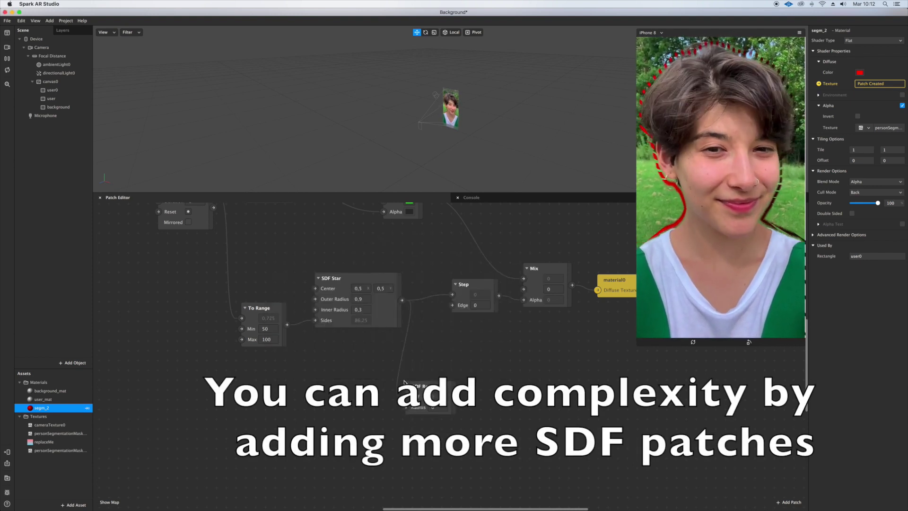
key(super+z)
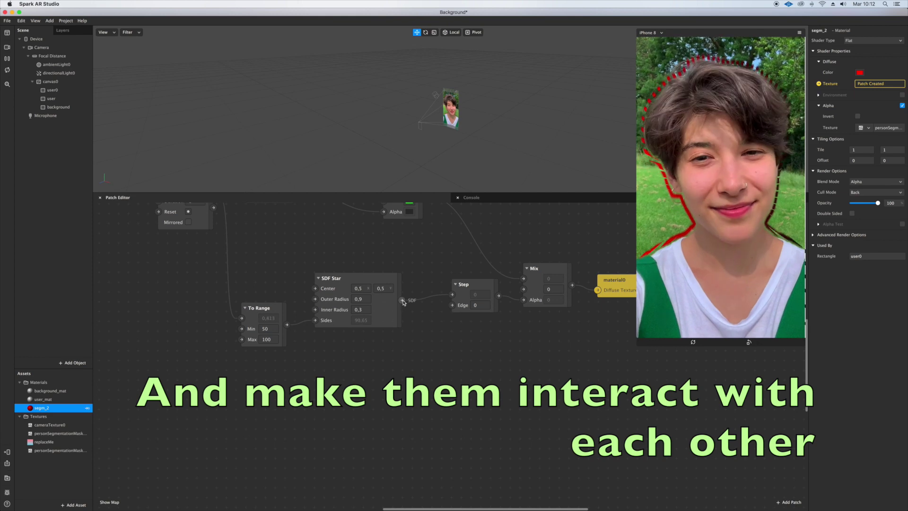
Add an SDF Repeat patch fed by the SDF Star and connect its output to the Step patch's first input.
drag(403, 300, 406, 393)
text(sdf repe)
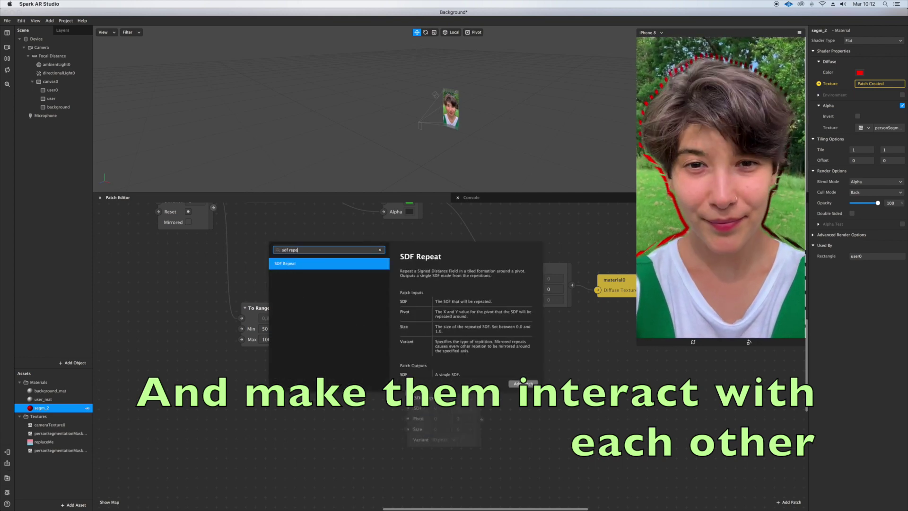
key(Return)
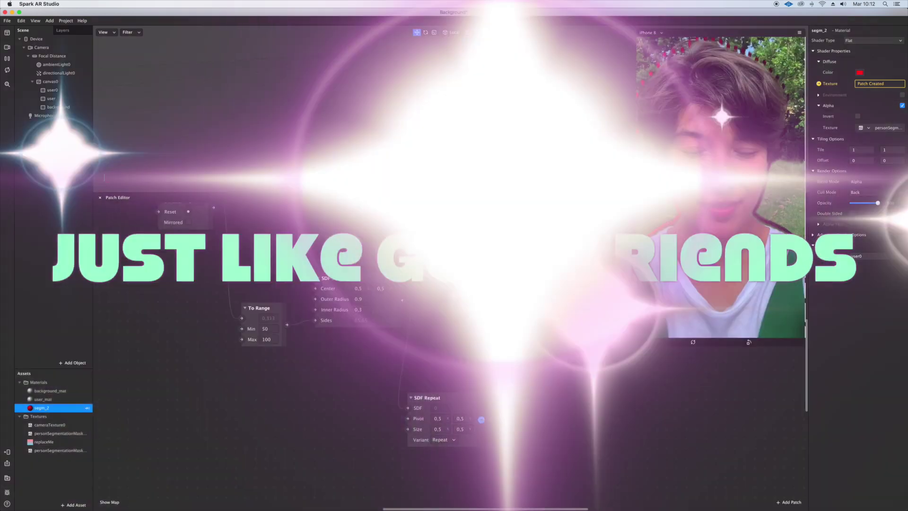
drag(481, 420, 452, 296)
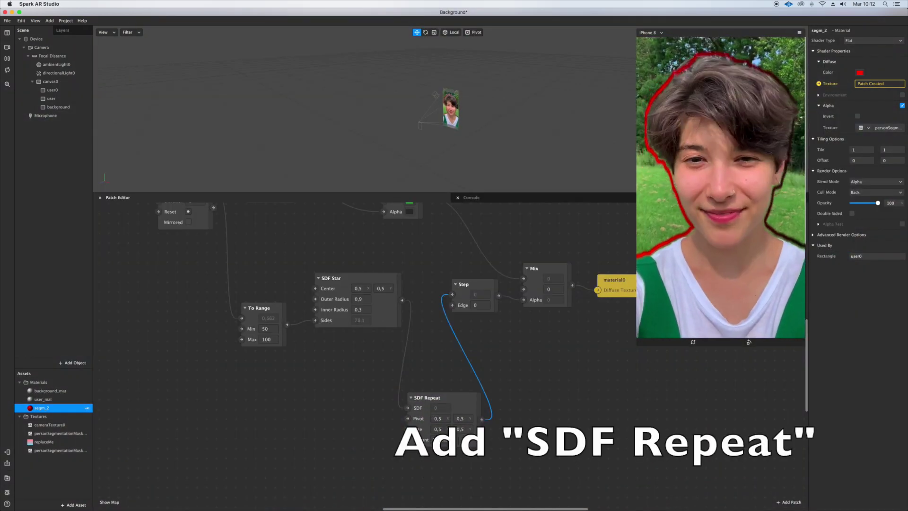
Set the SDF Repeat's Pivot and Size values all to 0,05.
click(440, 419)
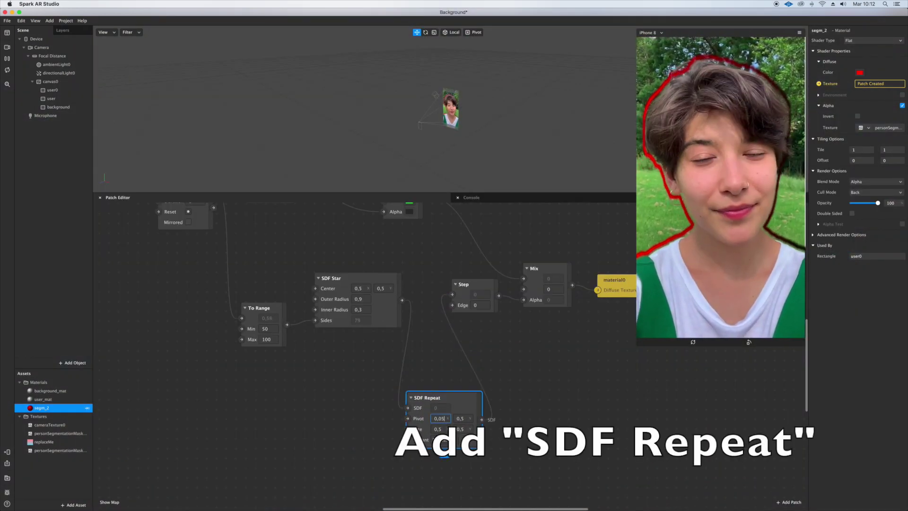
key(Tab)
text(0,05)
key(Tab)
text(0,05)
key(Tab)
text(0)
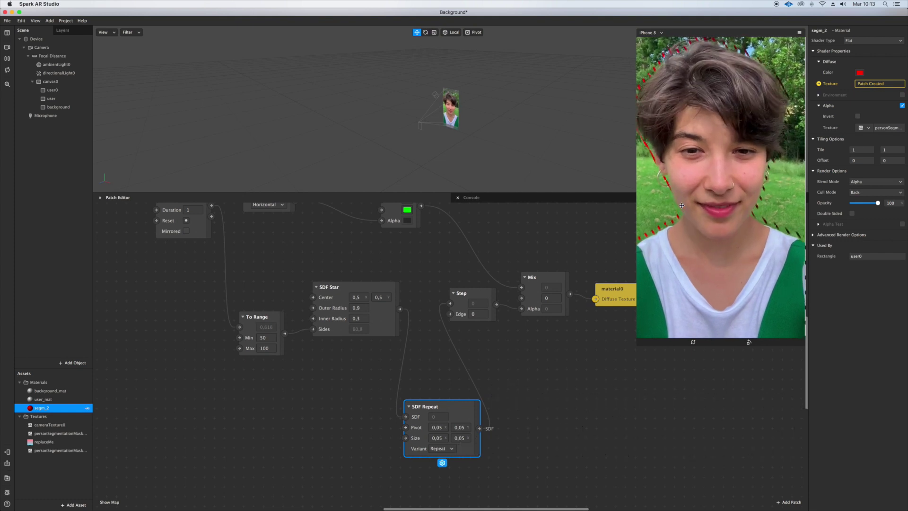
Turn off Invert for the alpha texture of segm_2.
scroll(115, 320, left, 3)
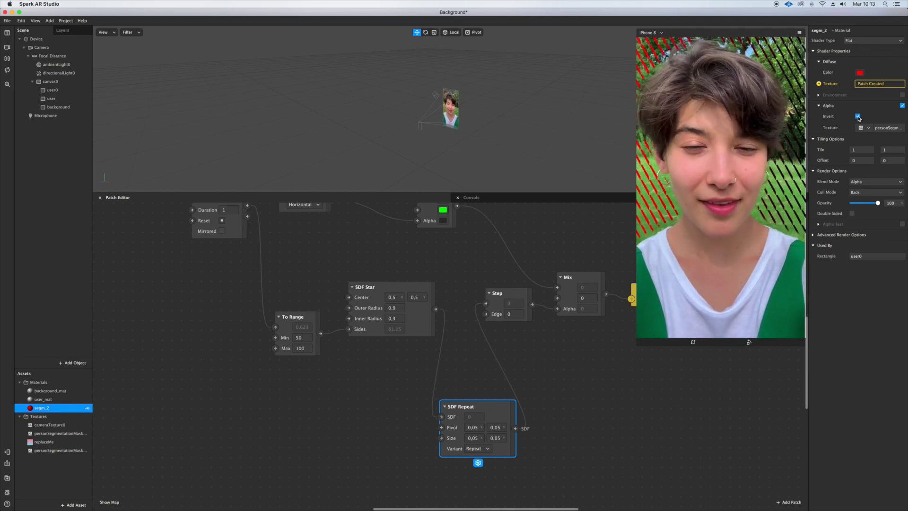
click(858, 117)
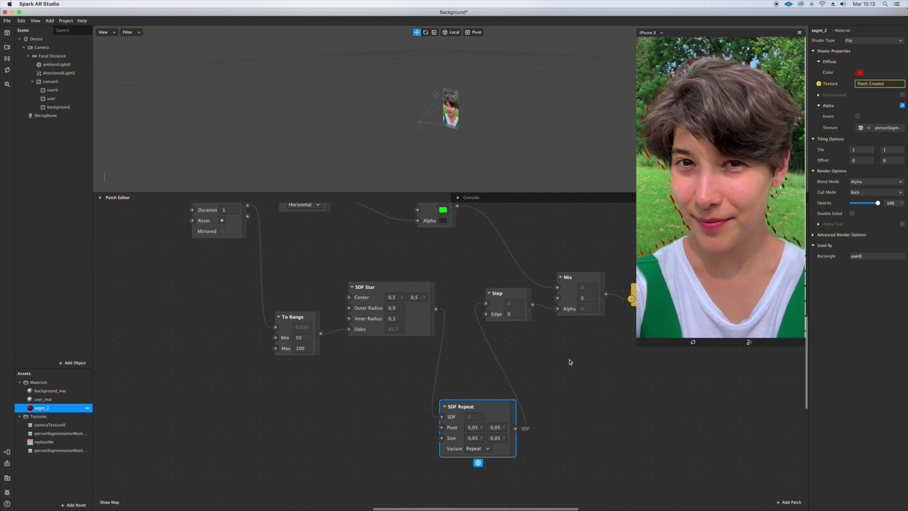
Set the Mask Size of the second person segmentation mask texture, used by segm_2, to 6,14.
click(59, 450)
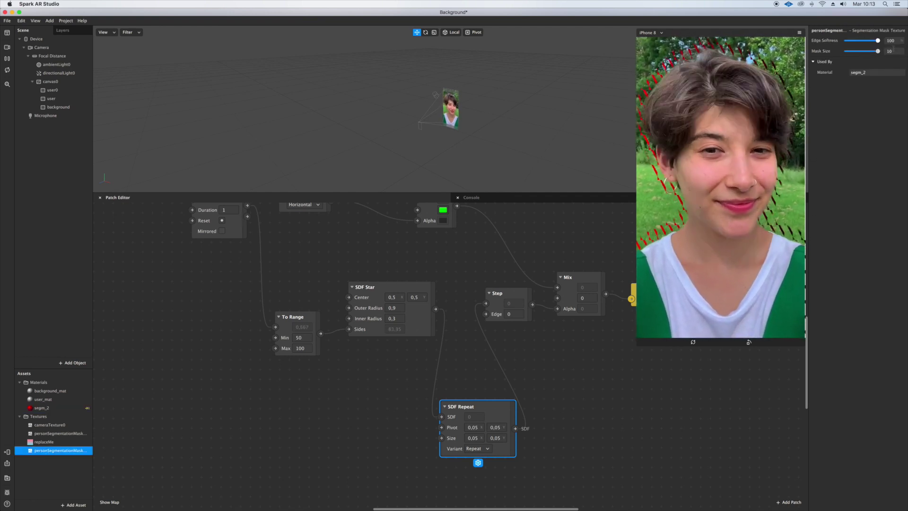
drag(847, 51, 865, 52)
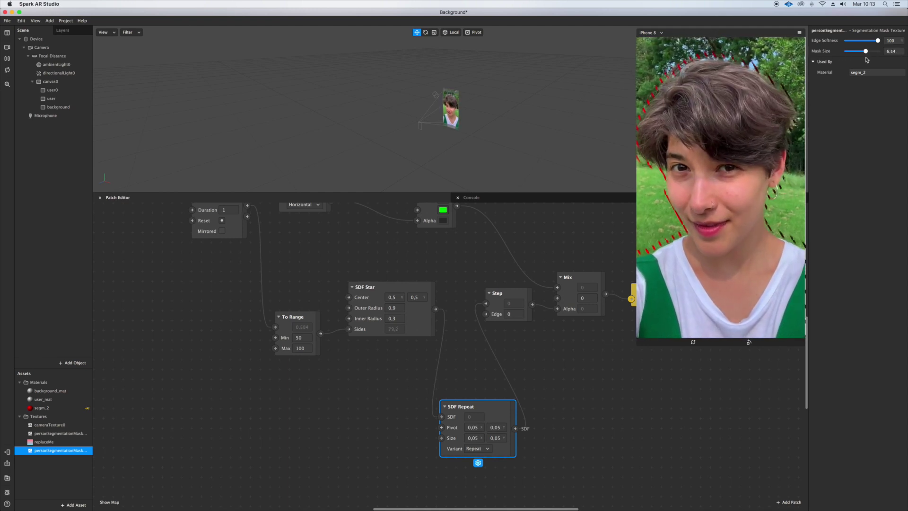
Change the SDF Repeat patch's variant to Mirror XY.
scroll(397, 282, down, 3)
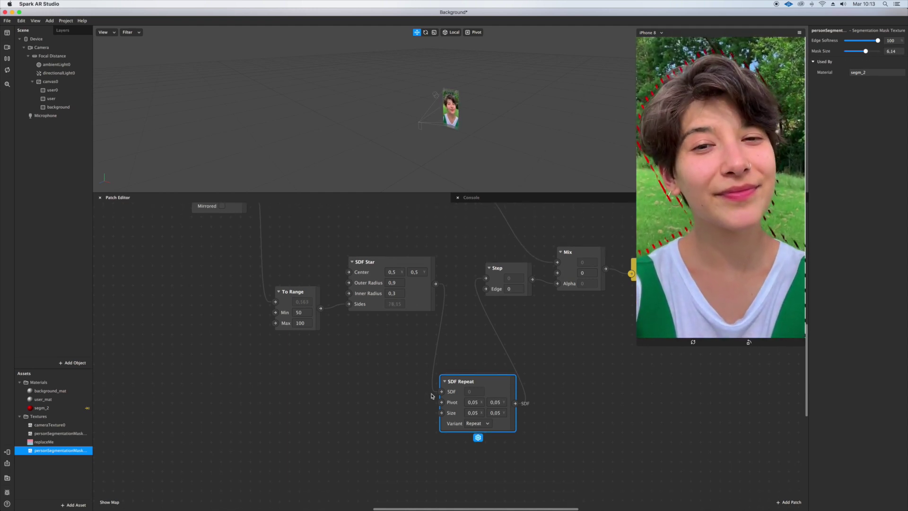
scroll(397, 282, right, 3)
click(444, 426)
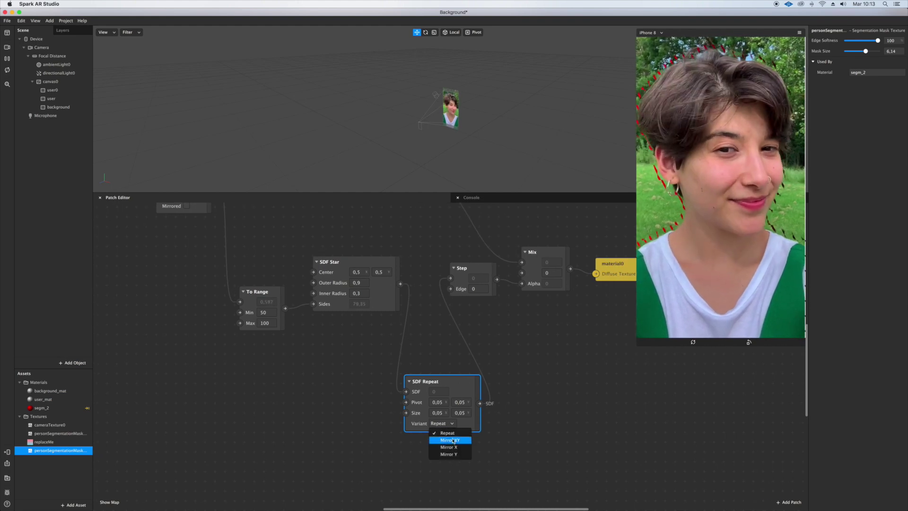
click(452, 440)
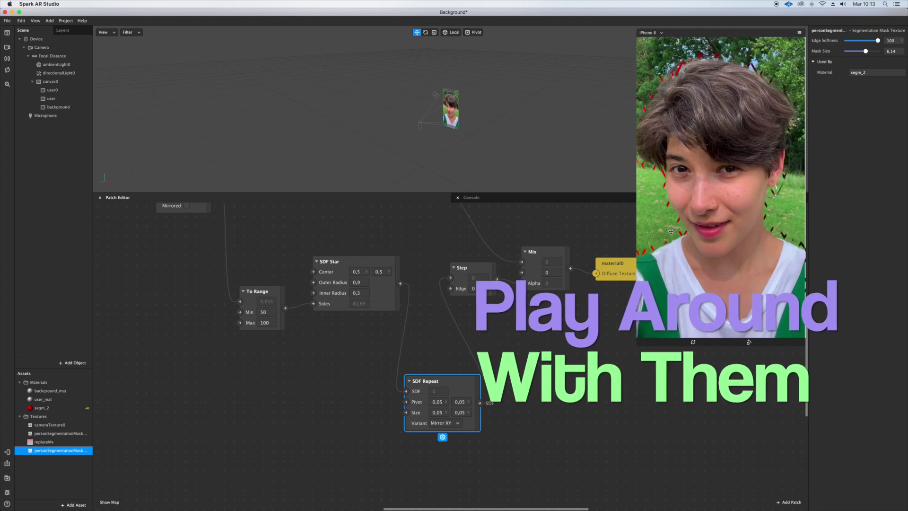
Move the Loop Animation patch lower and farther away from the Gradient patch.
scroll(422, 306, right, 5)
scroll(423, 303, up, 5)
scroll(424, 300, left, 2)
scroll(253, 281, up, 6)
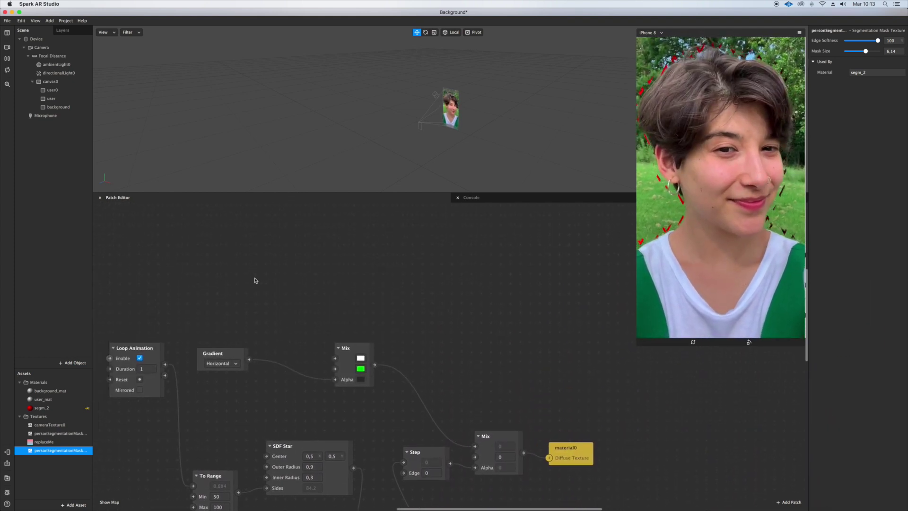
scroll(266, 280, left, 10)
drag(288, 351, 228, 410)
scroll(189, 411, right, 5)
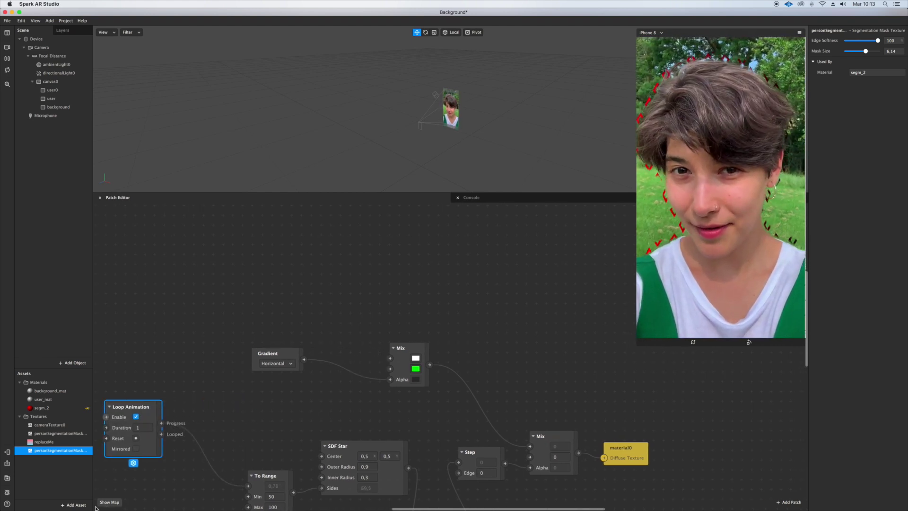
Add the recent library asset 4 Colors Gradient, place its patch above the Gradient patch, and connect it to the upper Mix patch's second input.
click(75, 505)
mouse_move(142, 428)
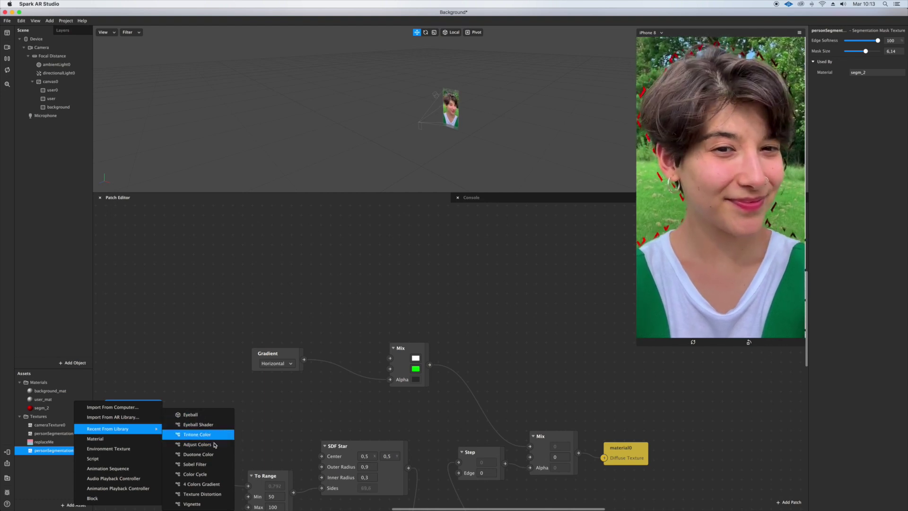
click(210, 483)
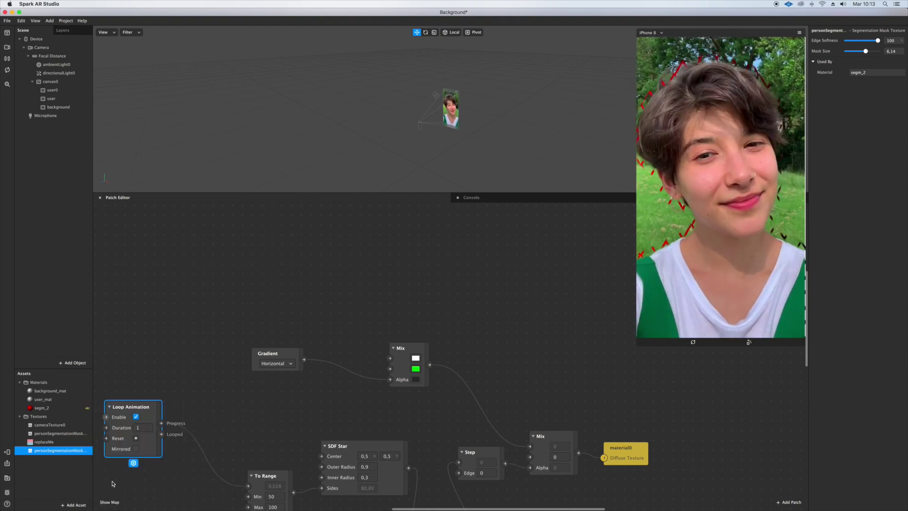
drag(48, 471, 307, 222)
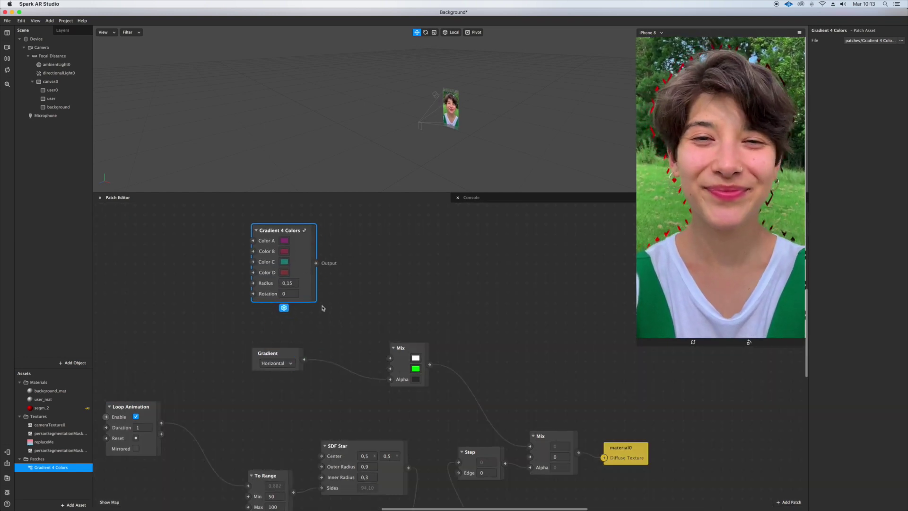
drag(316, 263, 391, 370)
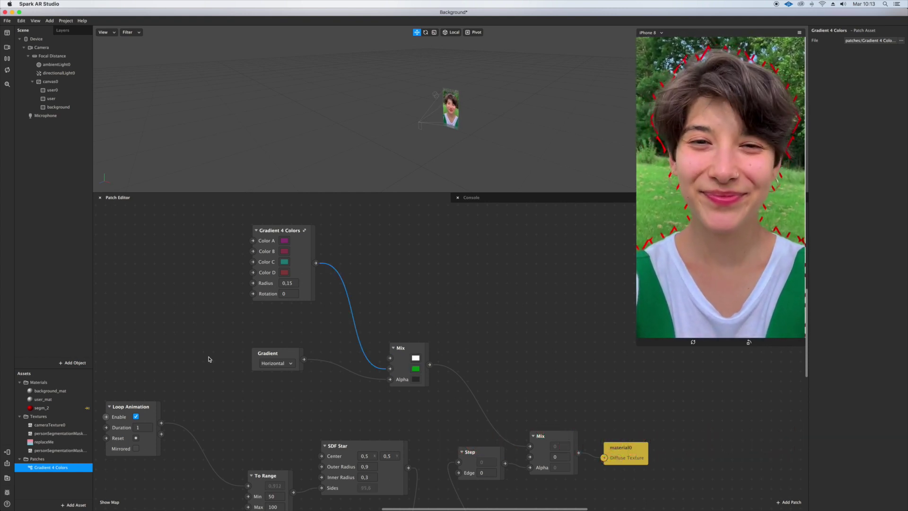
Set the diffuse color of the segm_2 material to white.
click(41, 408)
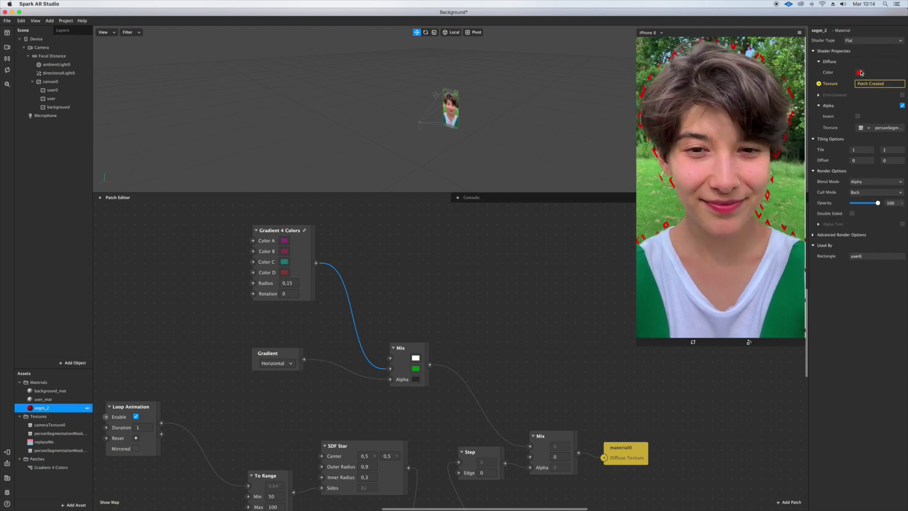
click(860, 73)
click(205, 201)
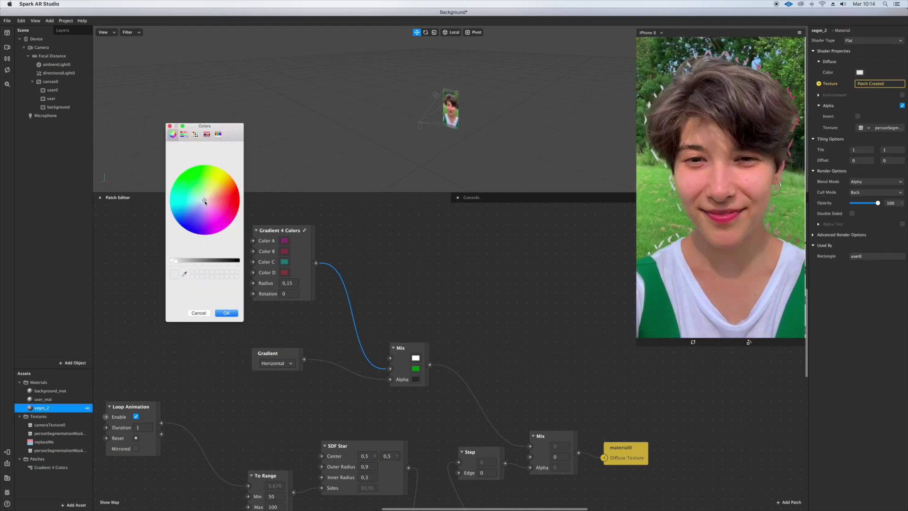
click(227, 313)
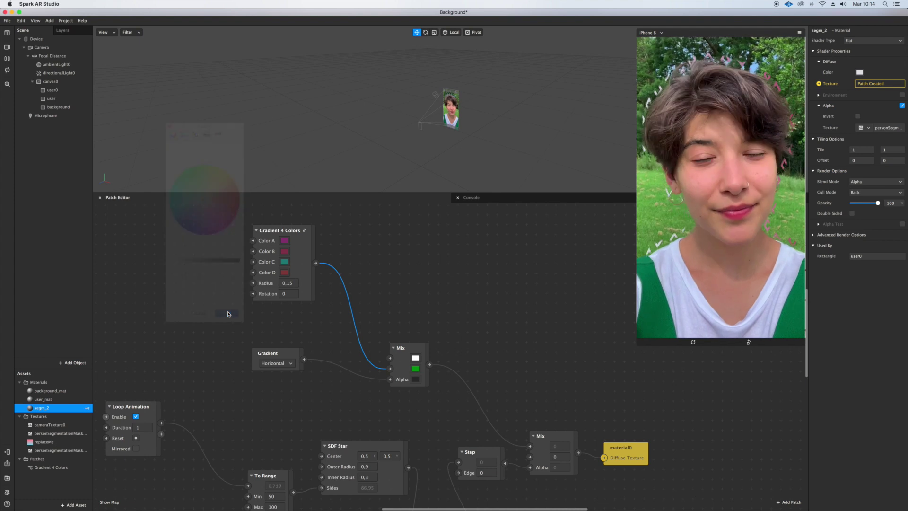
Move the Gradient 4 Colors connection to the upper Mix patch's first input.
drag(391, 368, 390, 358)
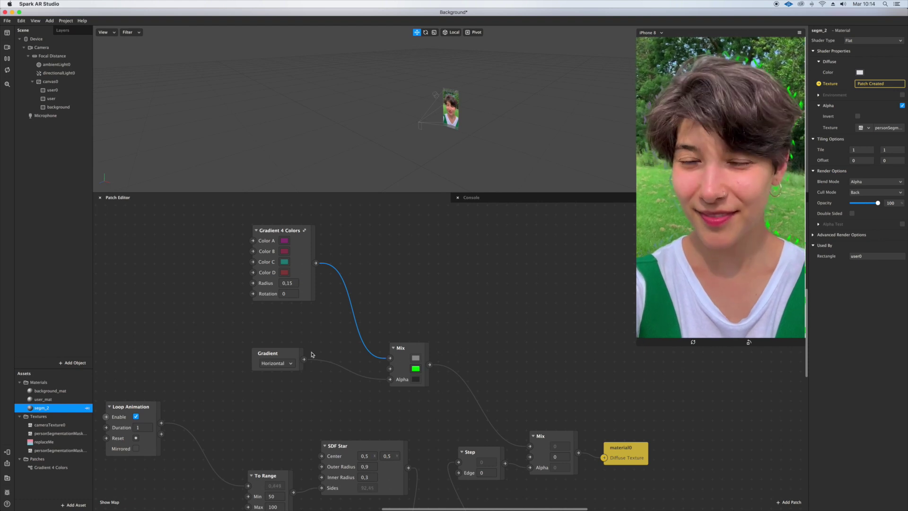
scroll(312, 355, up, 3)
right_click(148, 330)
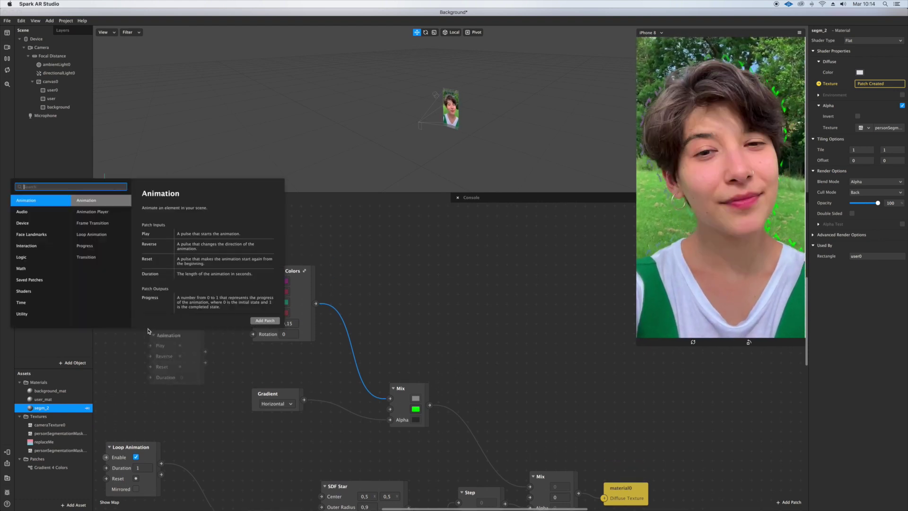
scroll(98, 446, left, 1)
click(81, 494)
Add a Color Cycle patch from the recent library assets and connect its output to Color A and Color D of Gradient 4 Colors.
click(80, 505)
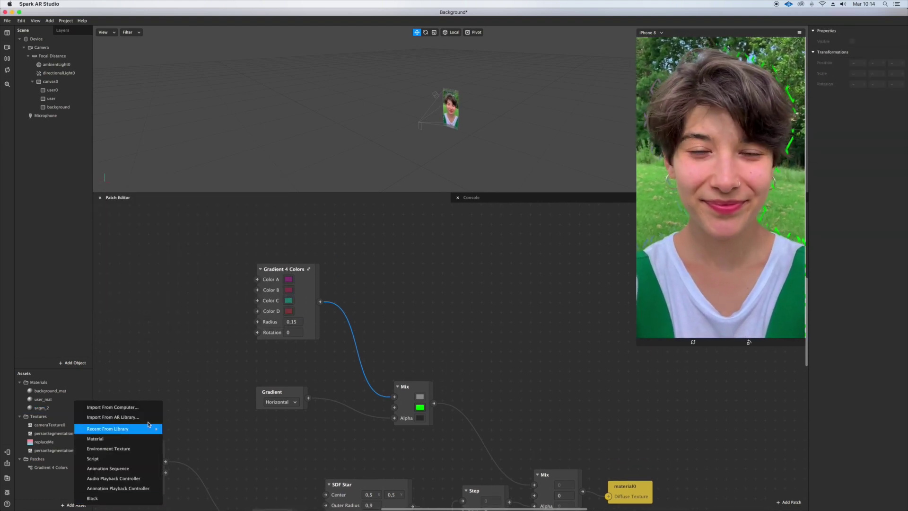
mouse_move(149, 429)
click(220, 485)
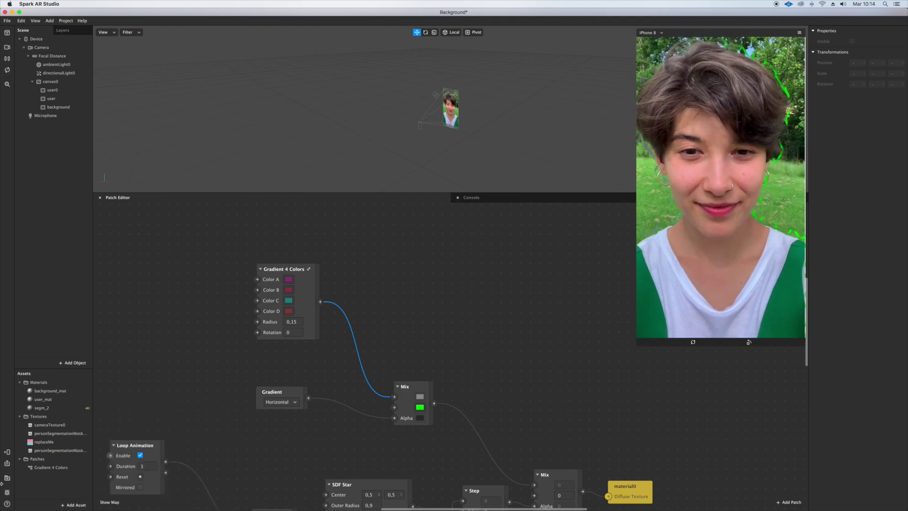
drag(45, 476, 155, 278)
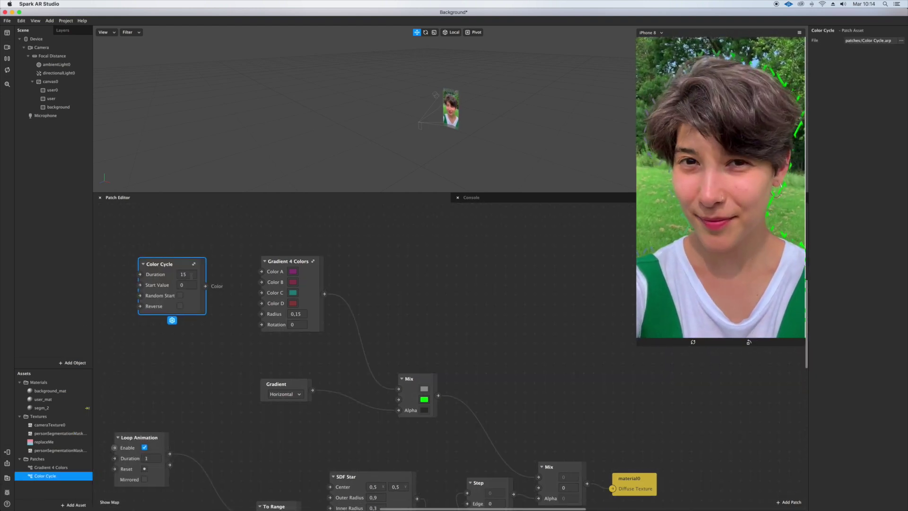
drag(207, 287, 265, 273)
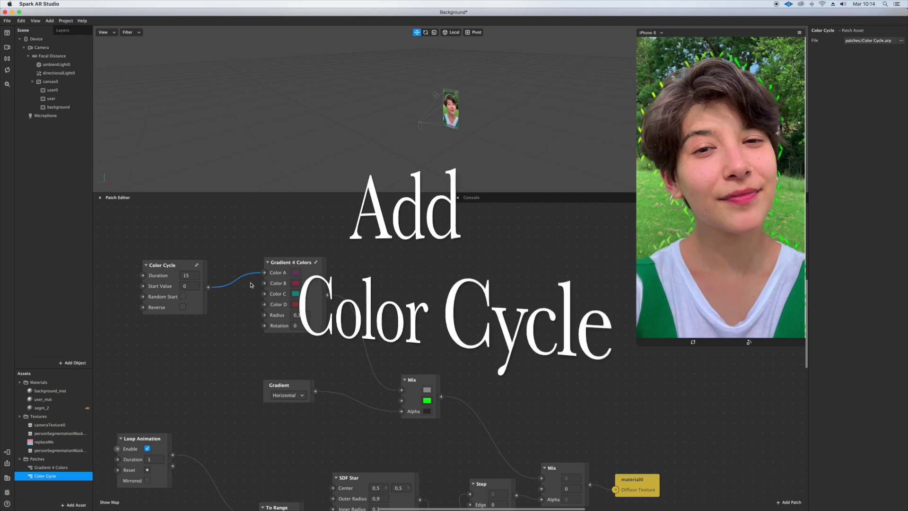
drag(209, 287, 263, 306)
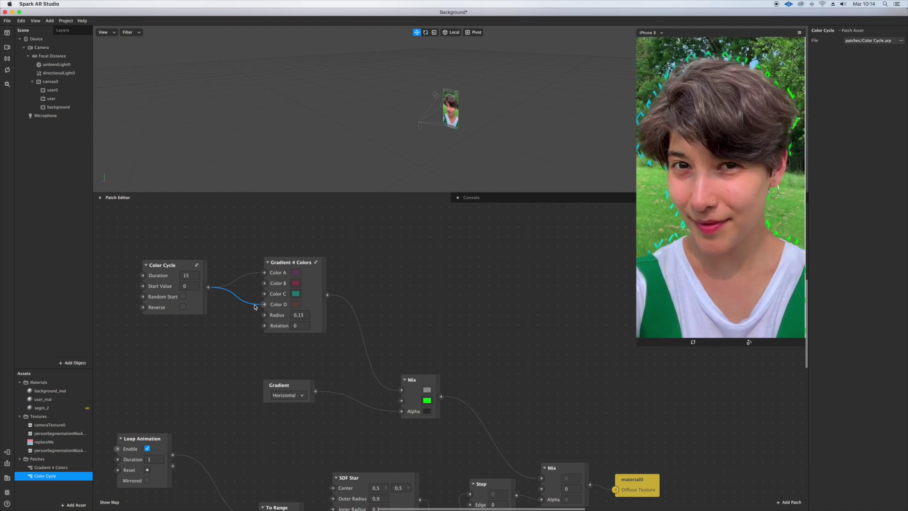
Duplicate the Color Cycle patch, place the copy below the original, and connect it to the upper Mix patch's second input.
drag(208, 288, 402, 401)
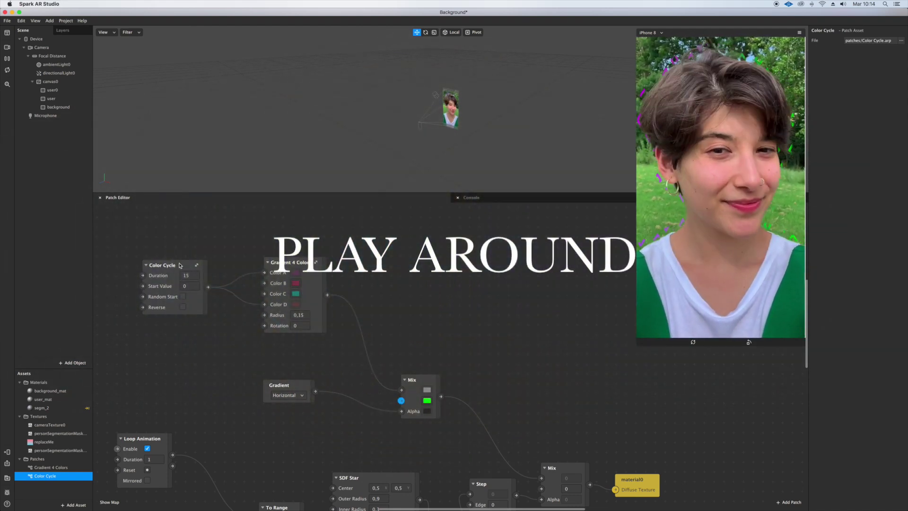
drag(179, 260, 184, 222)
key(super+d)
mouse_move(199, 276)
mouse_down()
mouse_move(191, 327)
mouse_move(178, 334)
mouse_up()
drag(283, 386, 284, 429)
drag(212, 333, 402, 402)
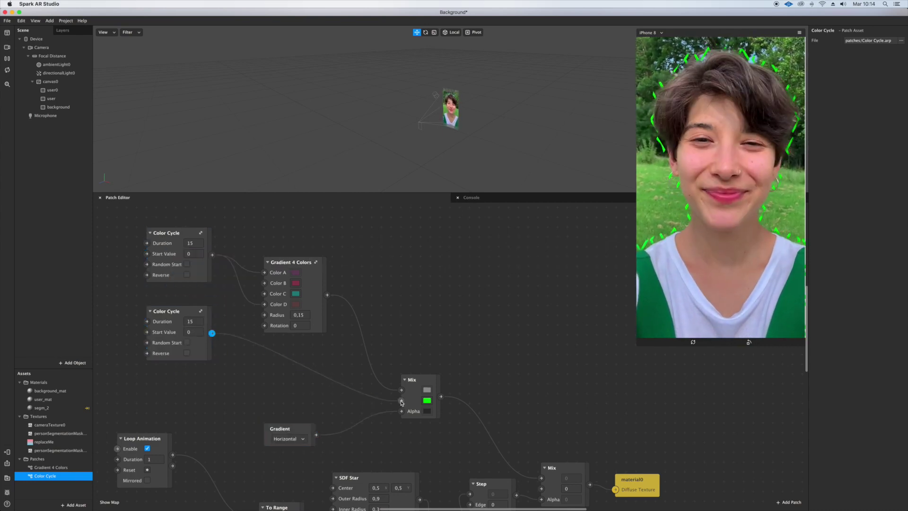
Turn on Reverse and Random Start for the lower Color Cycle and connect its output to Color C of Gradient 4 Colors.
click(186, 353)
scroll(189, 348, left, 3)
click(222, 343)
drag(249, 335, 300, 295)
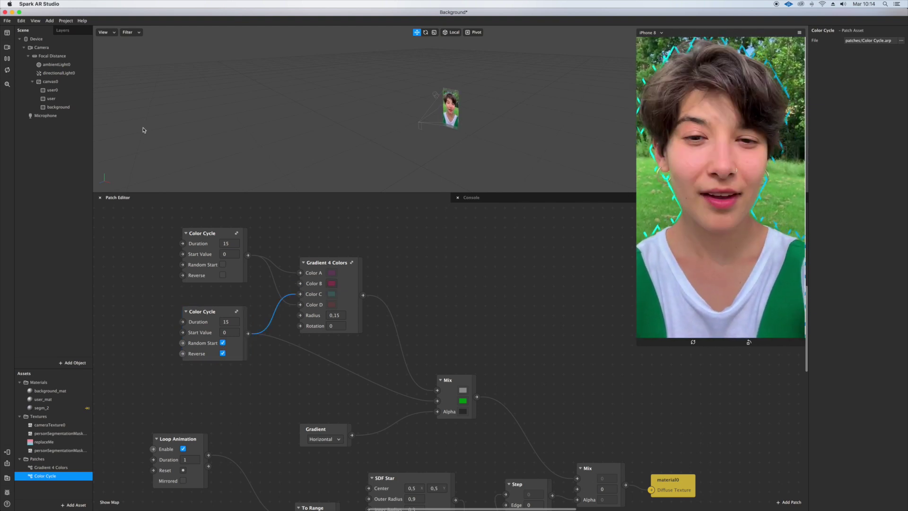
Add a Transition patch below To Range, driven by the Loop Animation's Progress output.
scroll(367, 426, down, 10)
scroll(290, 412, up, 4)
click(198, 255)
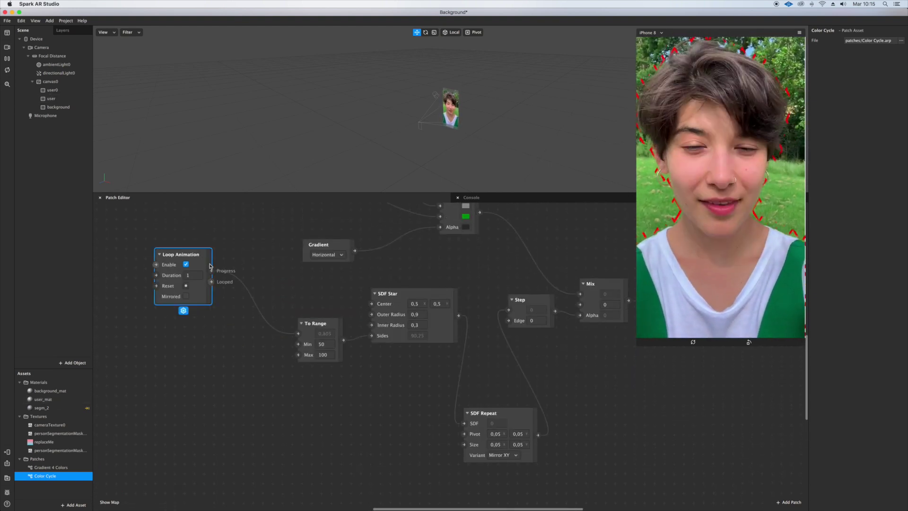
double_click(246, 406)
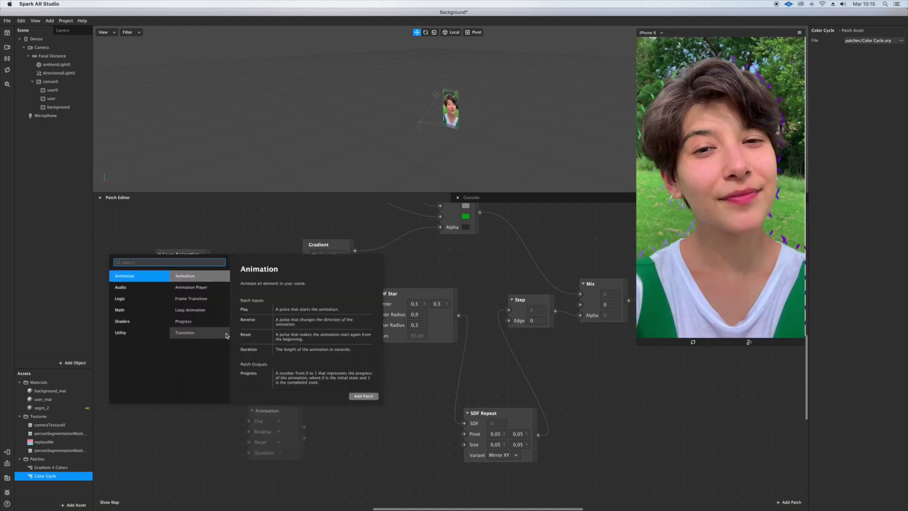
text(tr)
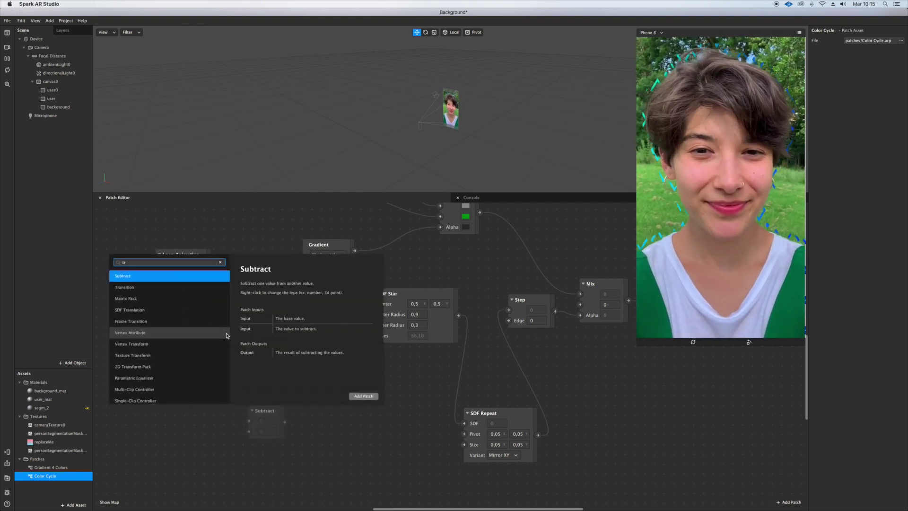
key(Down)
key(Return)
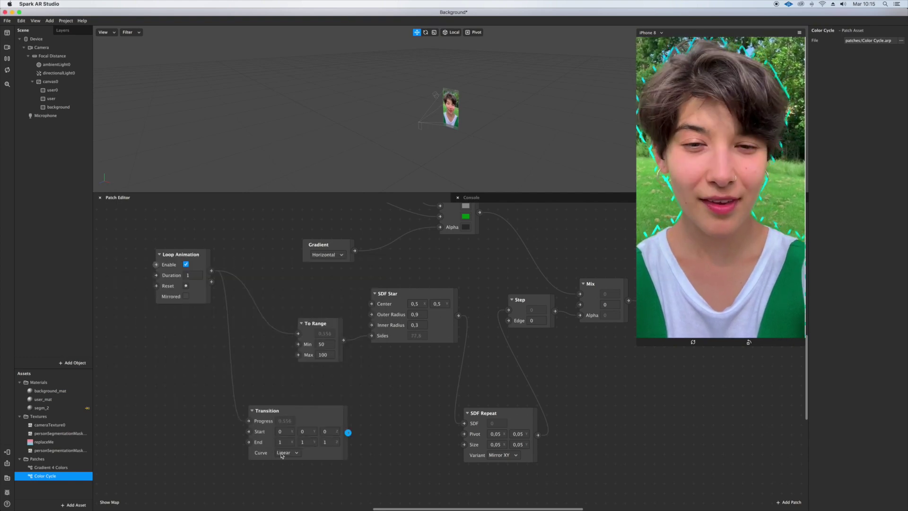
Change the Transition patch's value type to Number, keeping the Linear curve.
click(297, 456)
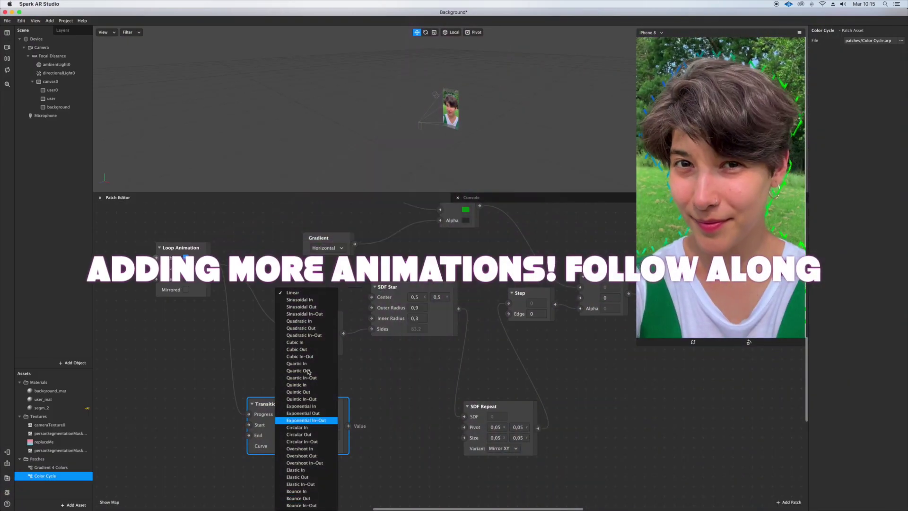
scroll(299, 483, down, 1)
click(284, 440)
click(295, 458)
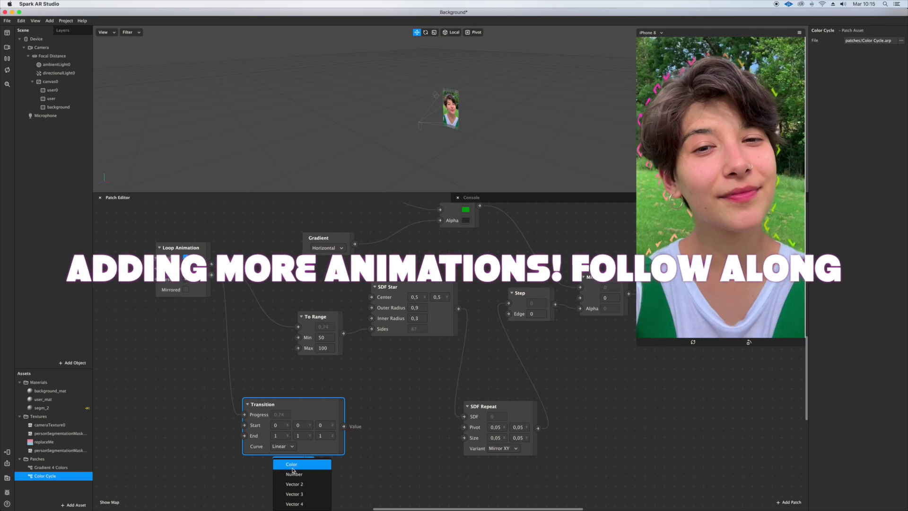
click(305, 474)
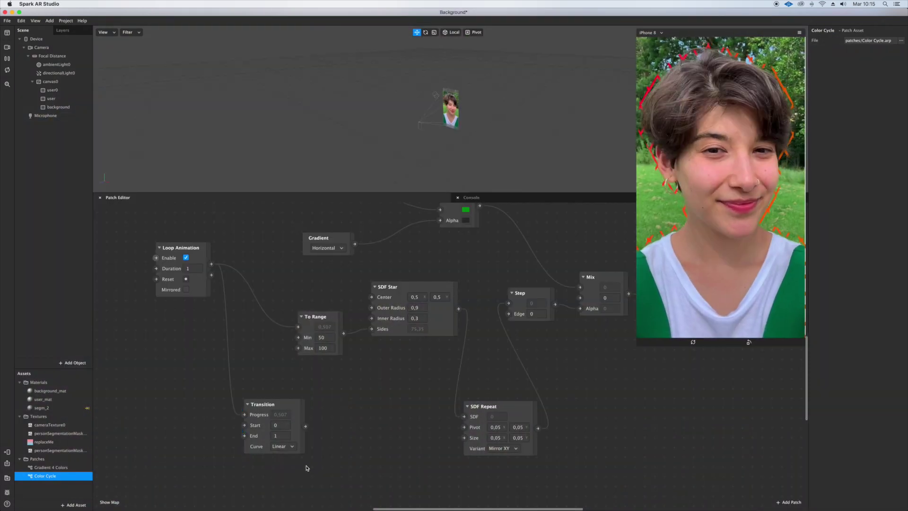
Set the Transition patch's Start to 0,05 and End to 0,09.
click(283, 424)
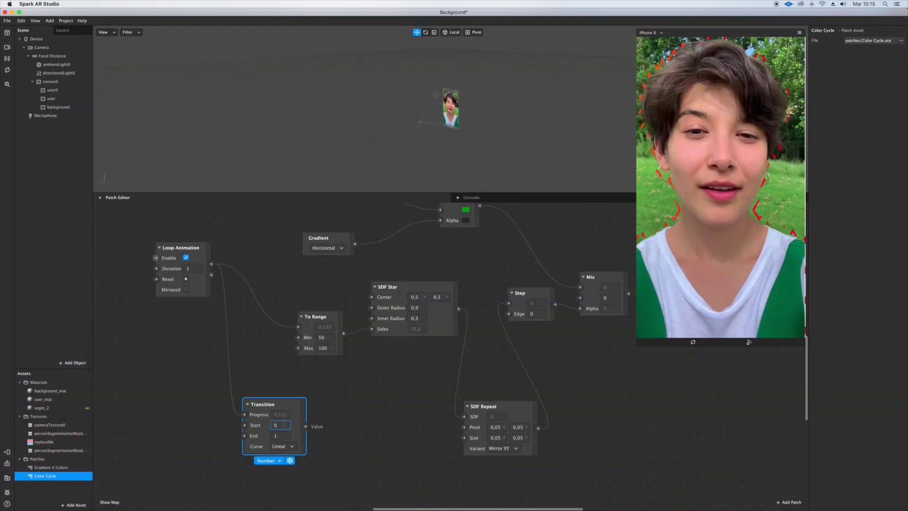
text(,05)
key(Tab)
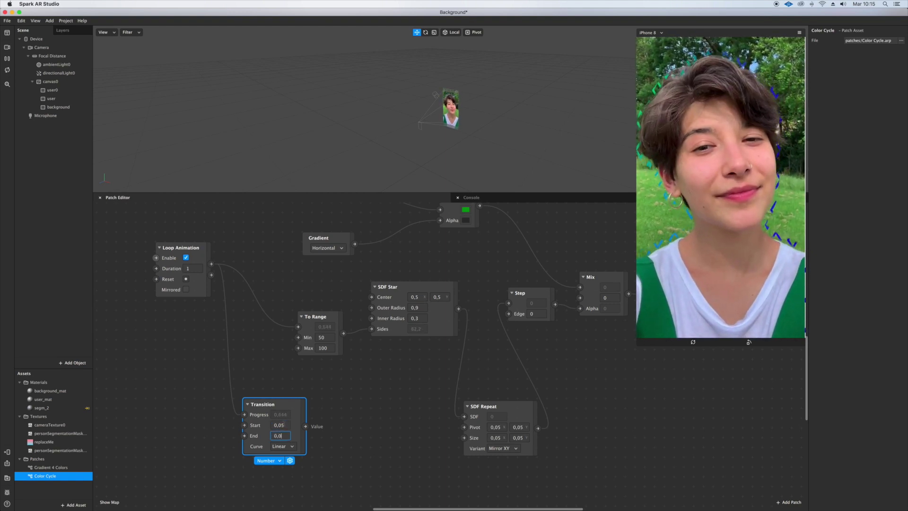
Connect the Transition's output to the SDF Repeat's Pivot input, and move that connection to its Size input.
drag(305, 427, 465, 427)
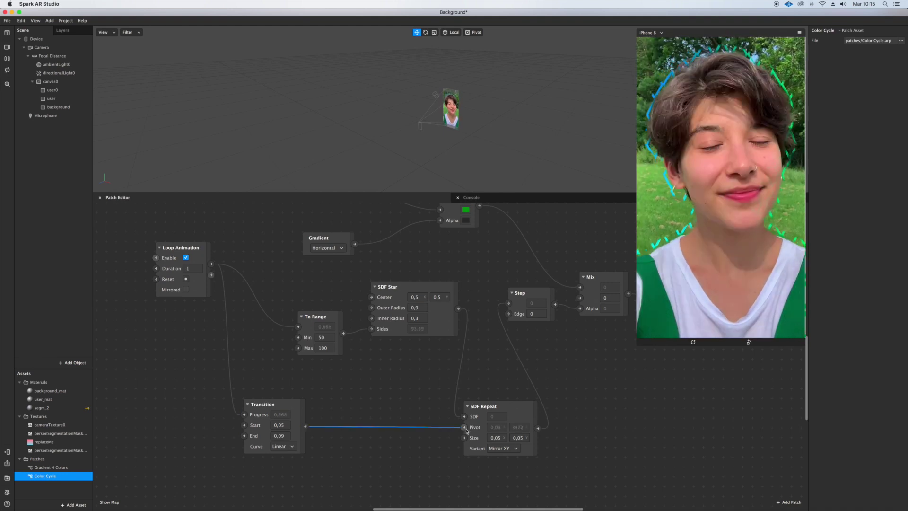
drag(464, 428, 465, 438)
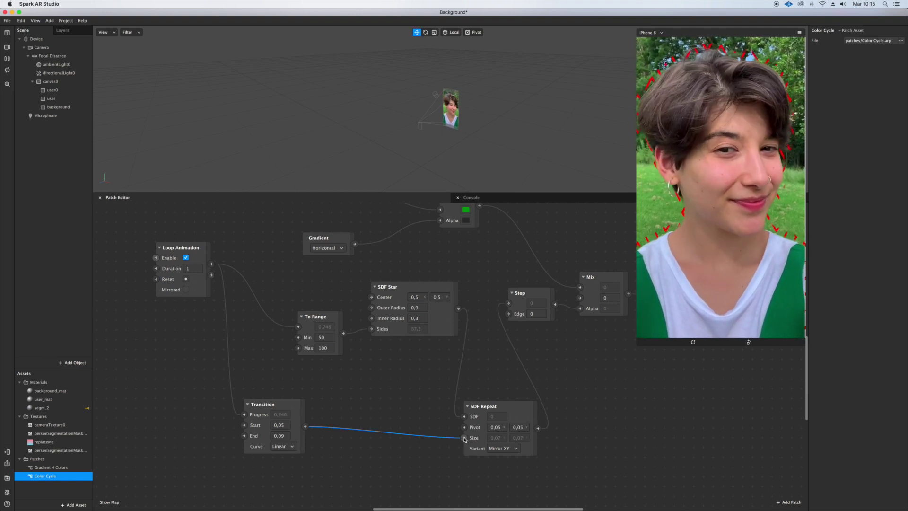
Disconnect the Transition from the SDF Repeat's Size and try its output on the SDF Star's Outer Radius.
drag(465, 438, 416, 434)
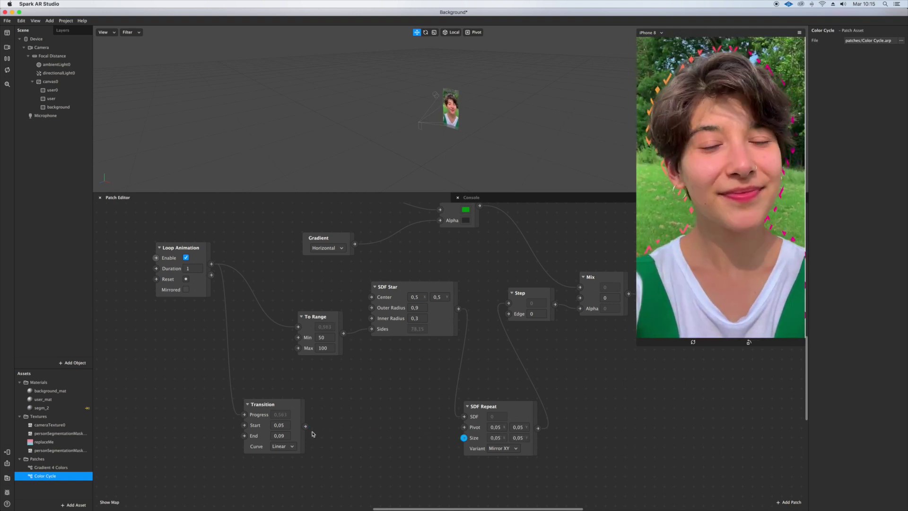
drag(307, 429, 372, 309)
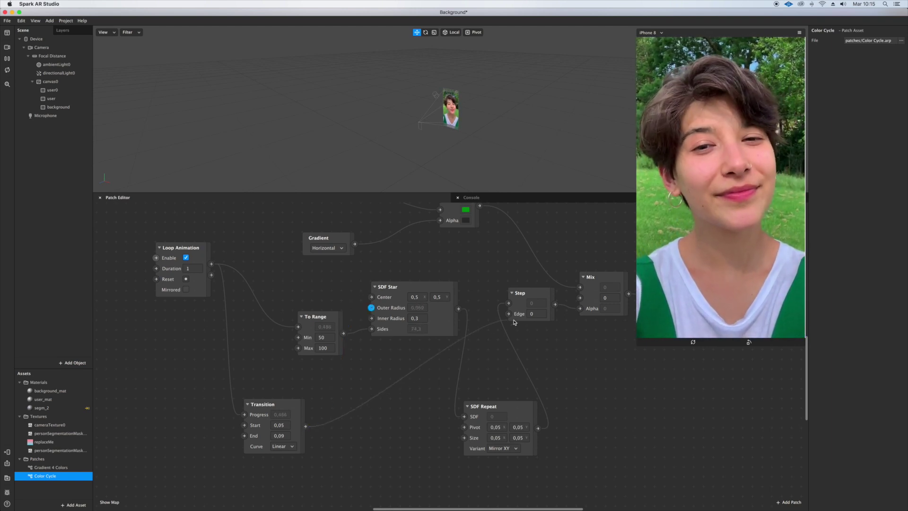
scroll(398, 375, right, 3)
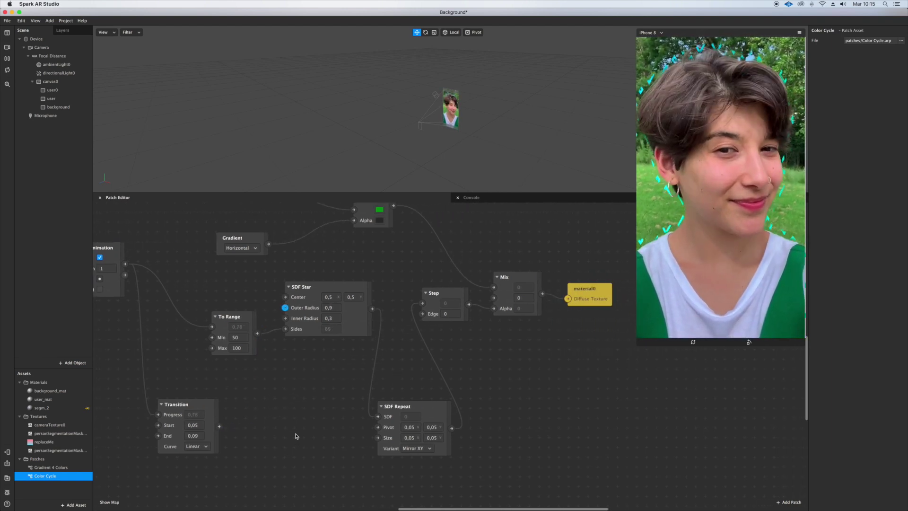
scroll(267, 434, down, 3)
Delete the Transition patch and shift the Step, Mix and material patches away from the SDF Star to make room.
click(215, 413)
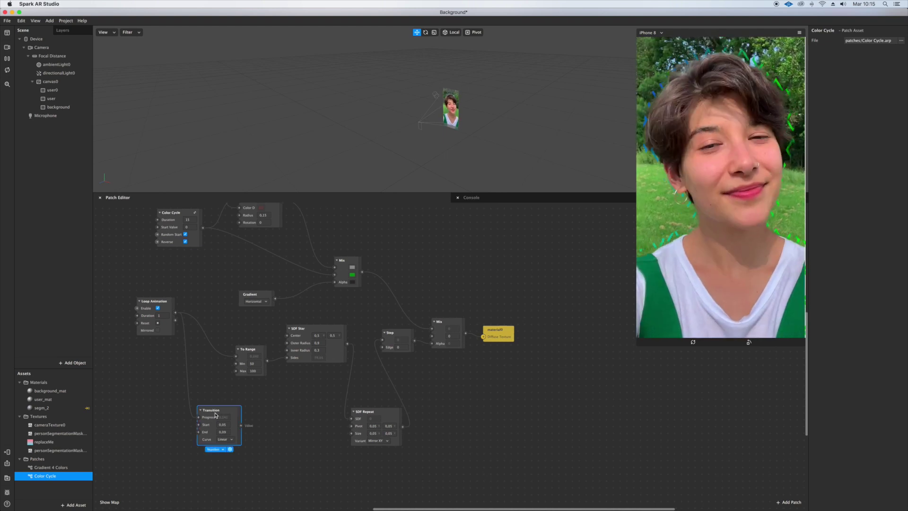
key(BackSpace)
scroll(218, 415, right, 3)
drag(523, 372, 482, 330)
scroll(336, 425, down, 4)
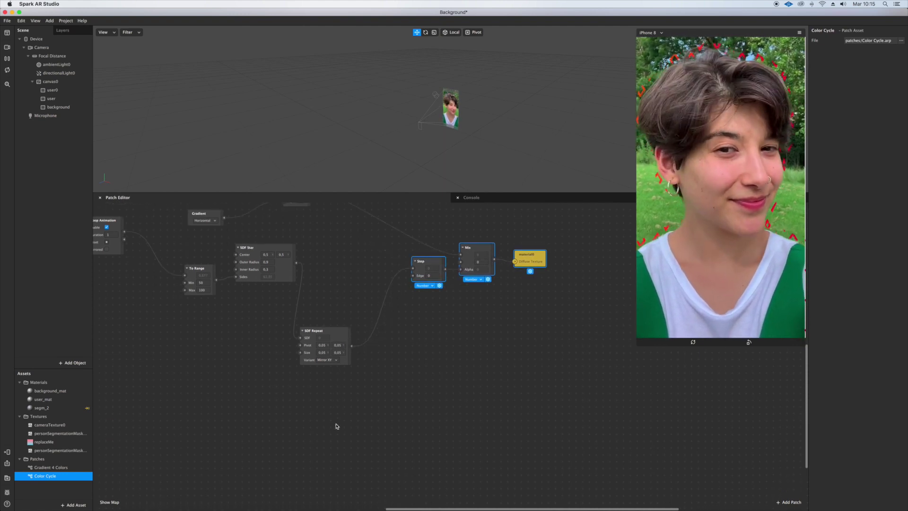
scroll(371, 331, up, 2)
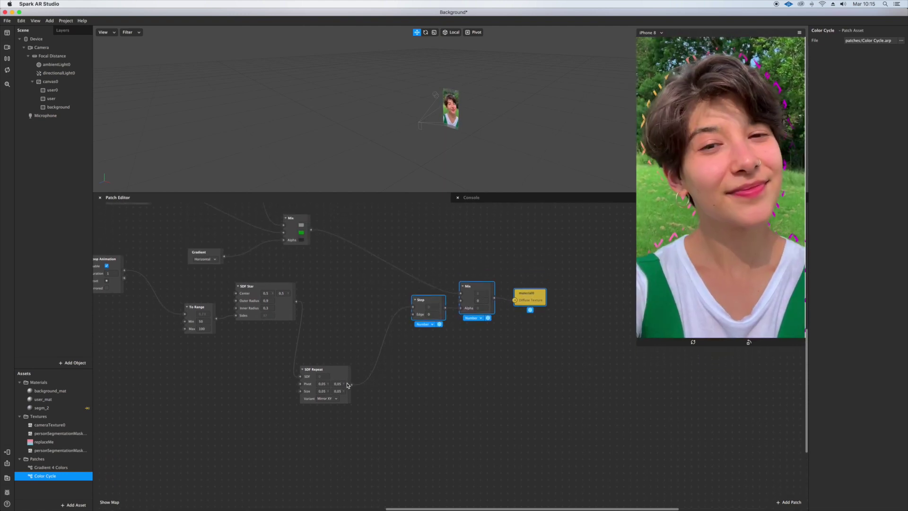
Insert an SDF Rotational Repeat patch between the SDF Repeat's output and the Step patch's input.
drag(351, 386, 354, 285)
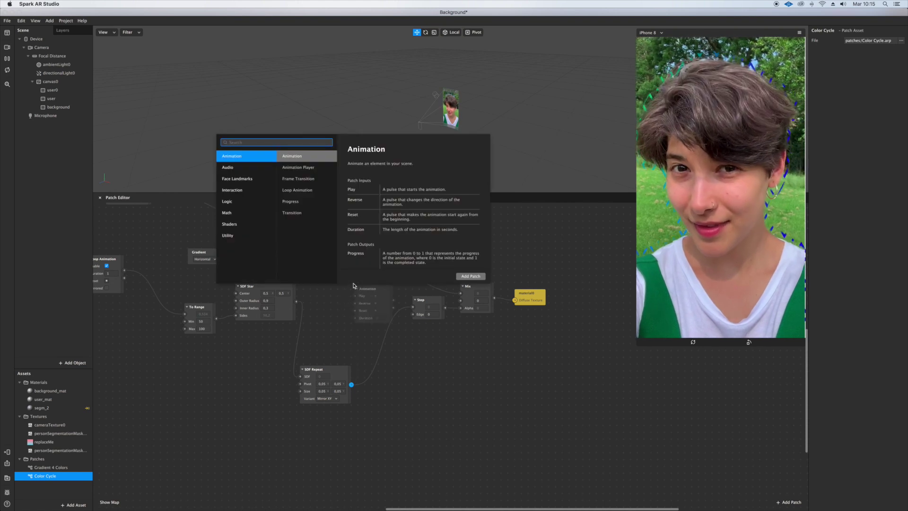
text(sdf)
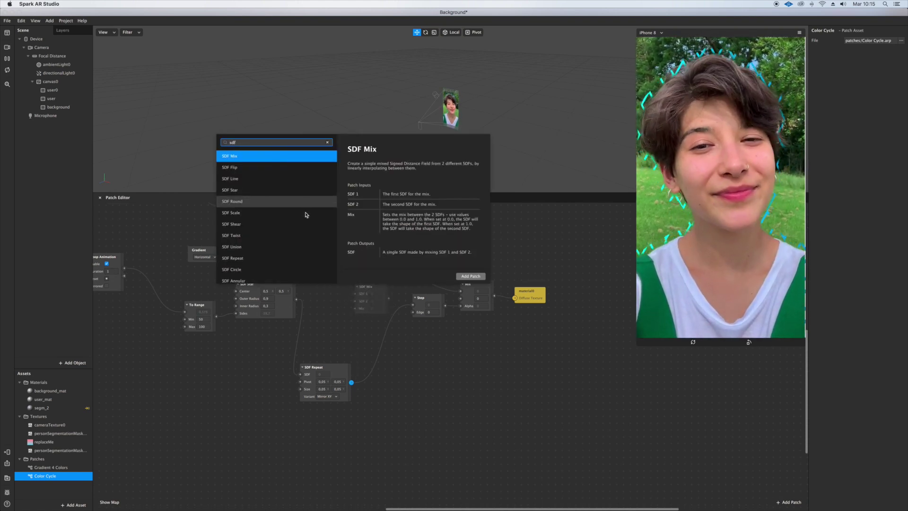
scroll(299, 245, down, 5)
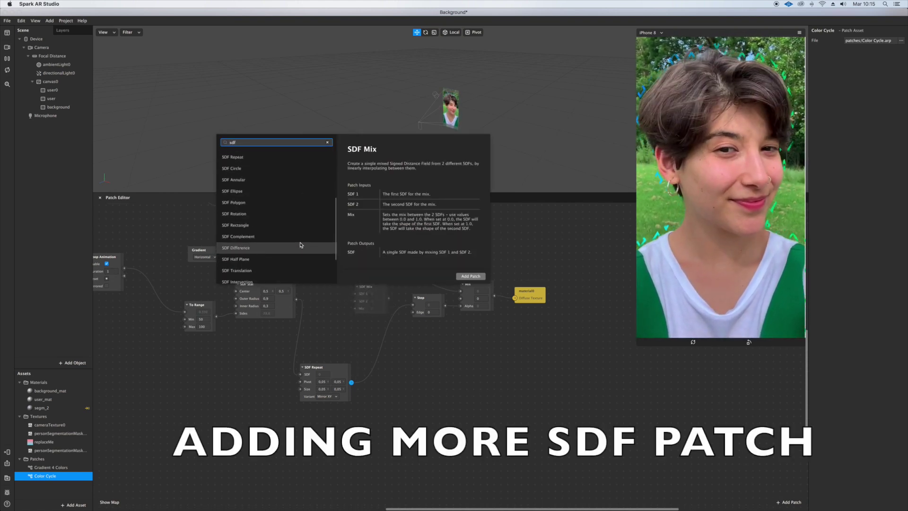
scroll(299, 245, down, 3)
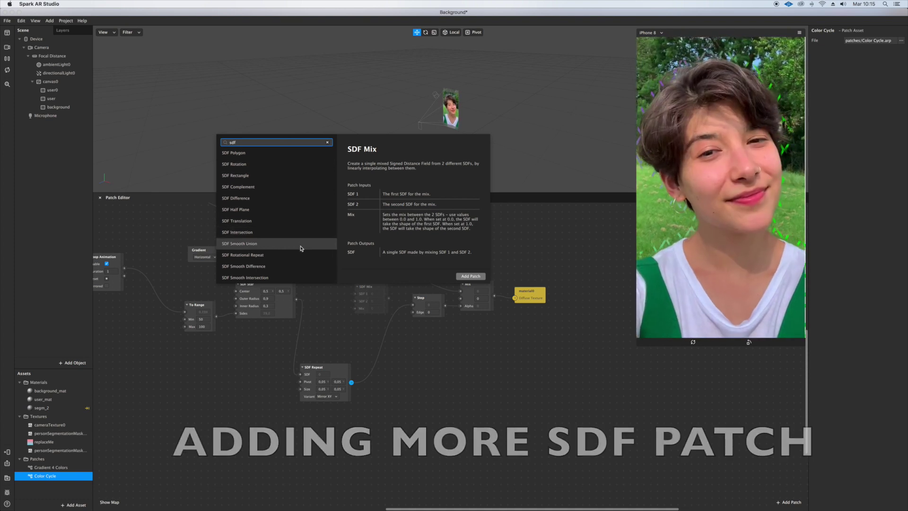
double_click(299, 256)
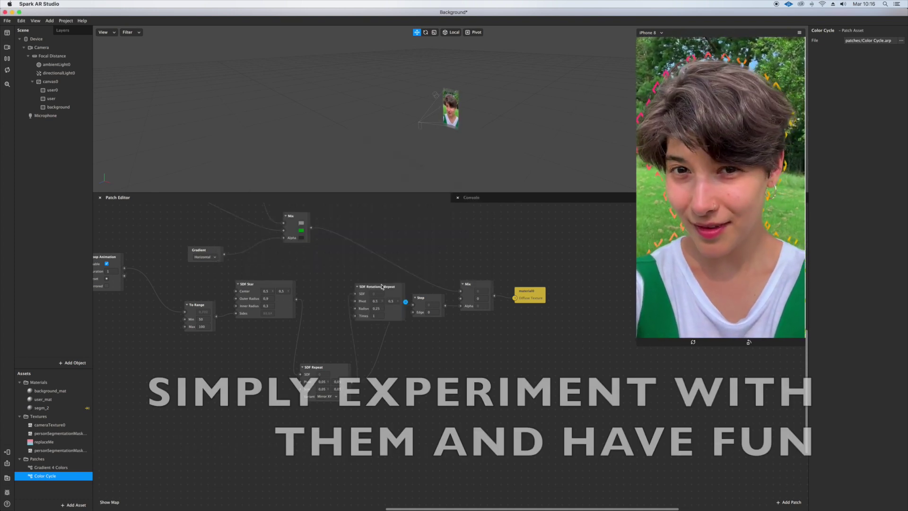
drag(367, 287, 413, 306)
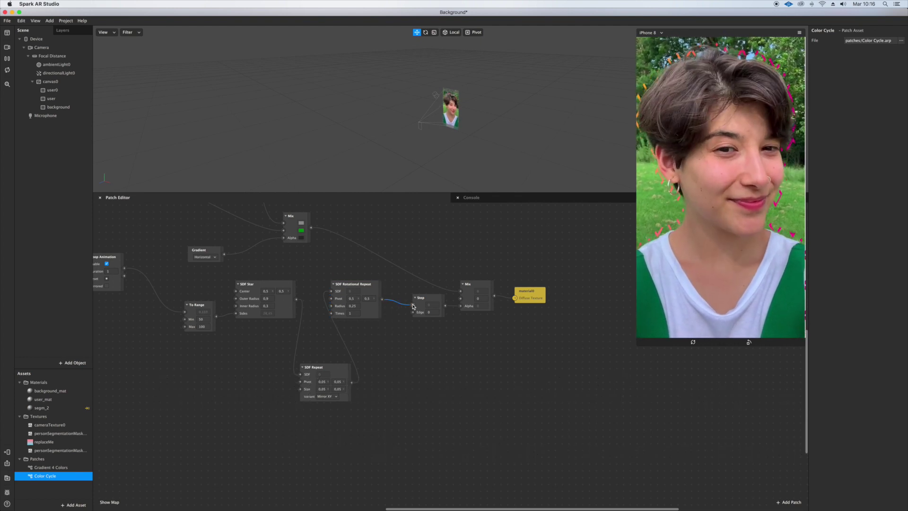
Set the SDF Rotational Repeat's Times to 50.
click(351, 313)
text(5)
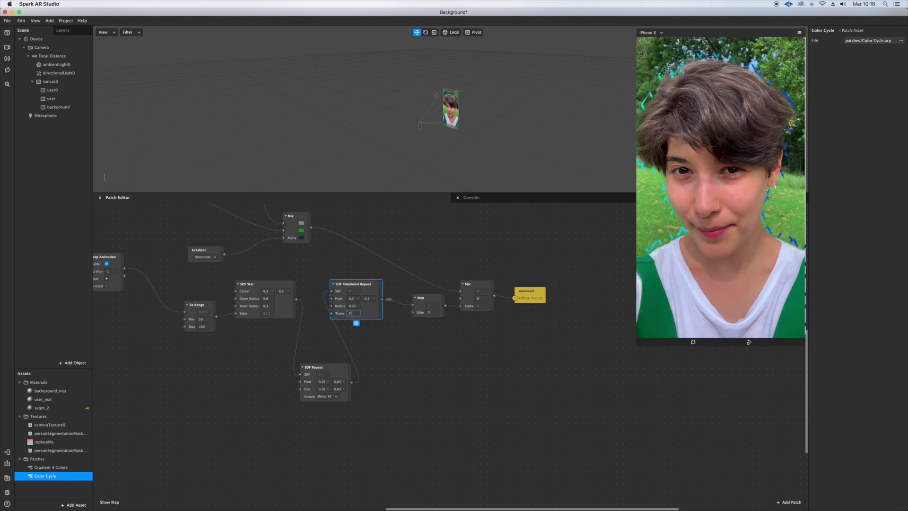
text(0)
key(Return)
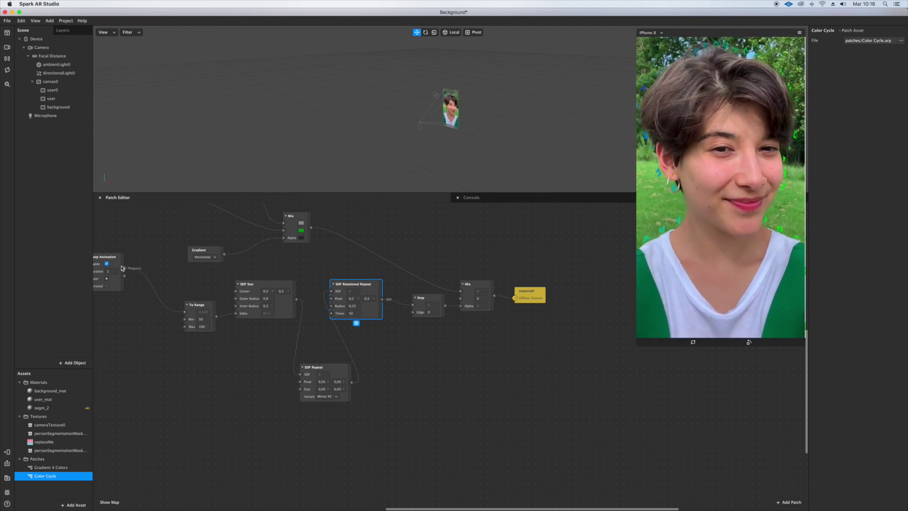
Try driving the SDF Rotational Repeat's Times with the Loop Animation's Progress output, and undo that connection.
drag(122, 268, 333, 315)
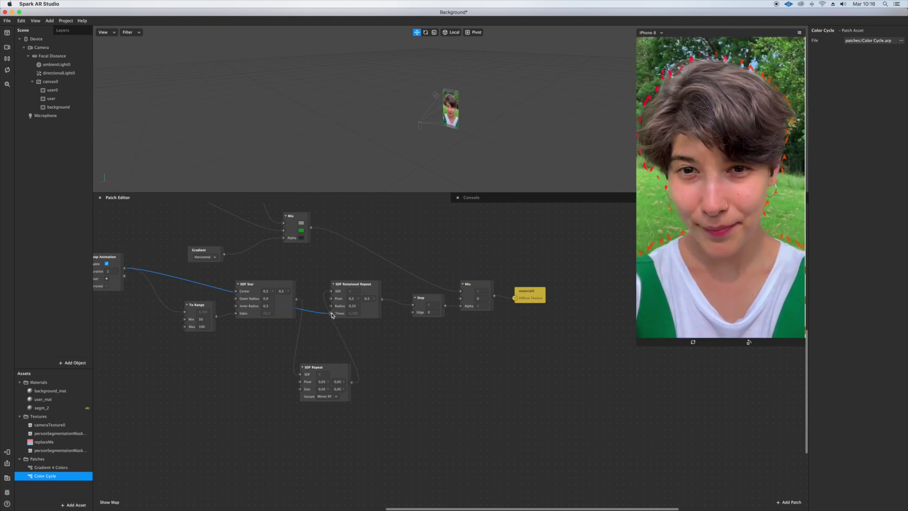
key(super+z)
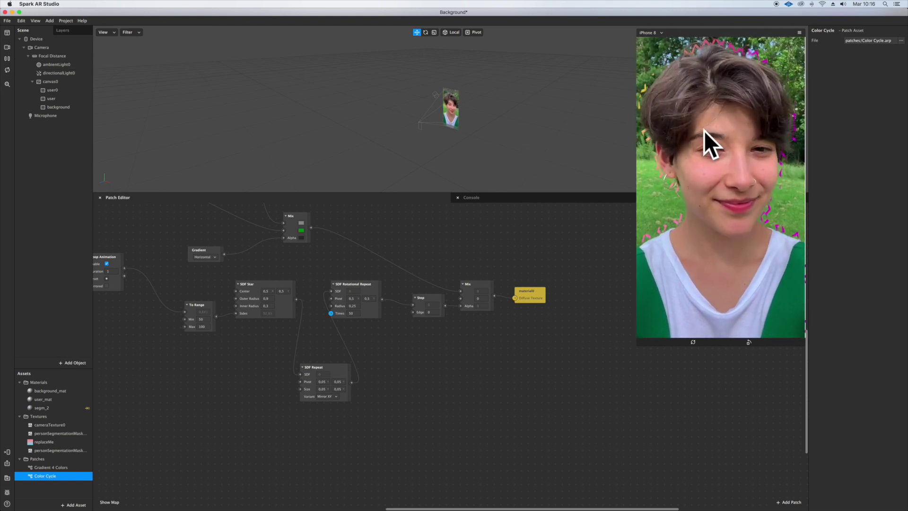
scroll(388, 220, left, 5)
scroll(388, 220, down, 2)
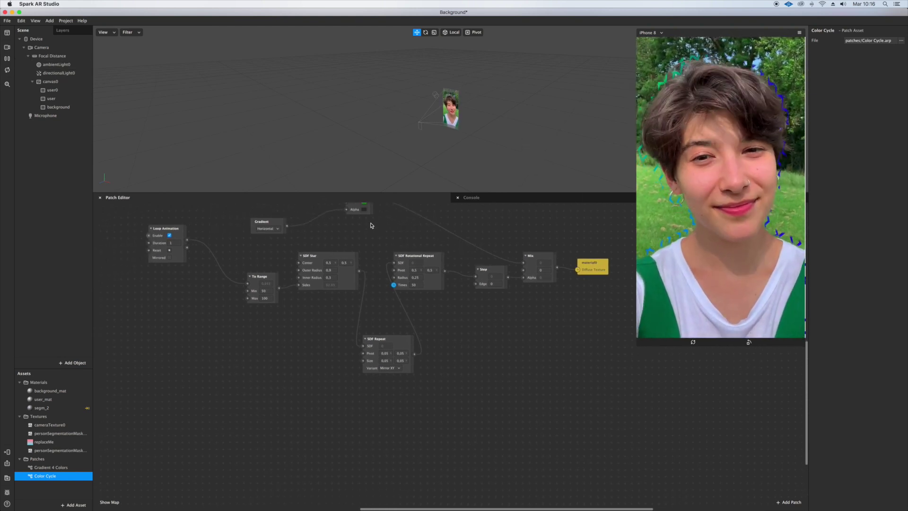
scroll(372, 226, left, 3)
scroll(372, 226, down, 2)
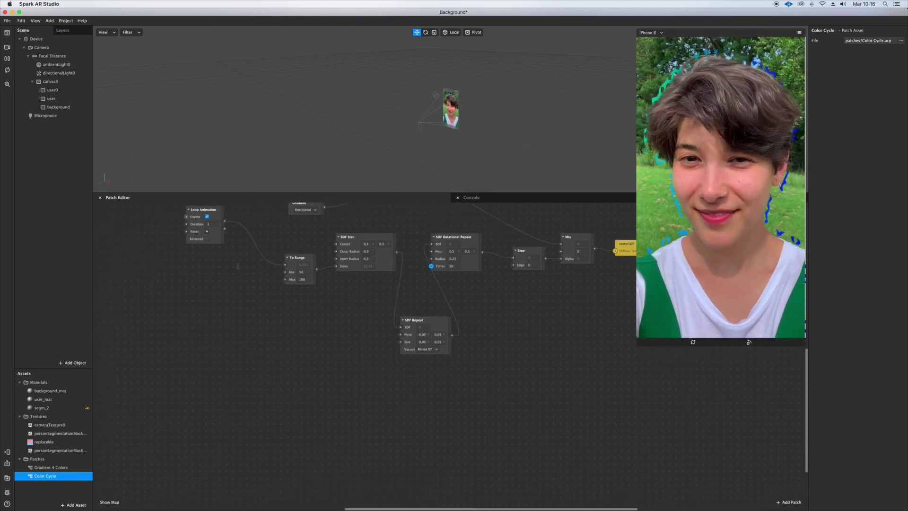
Hide the user rectangle briefly to examine the full SDF pattern, make it visible again and select user0.
click(52, 99)
click(854, 61)
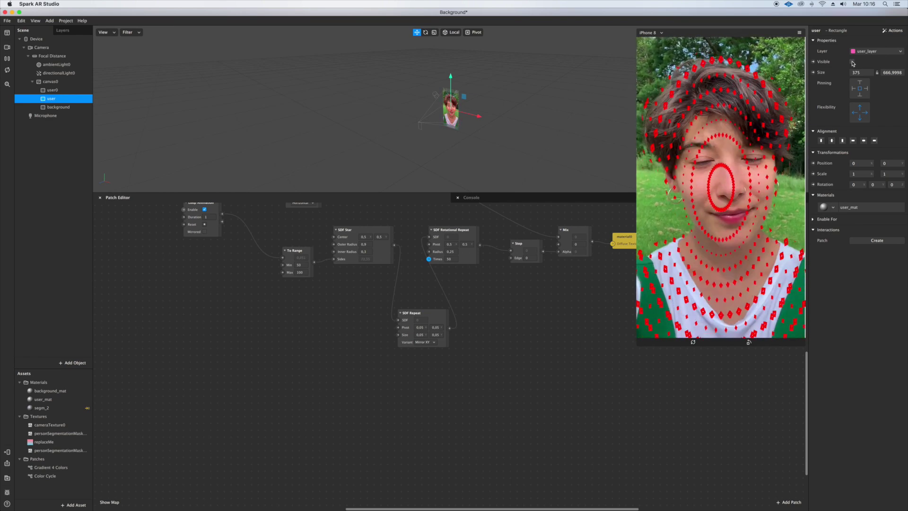
click(853, 63)
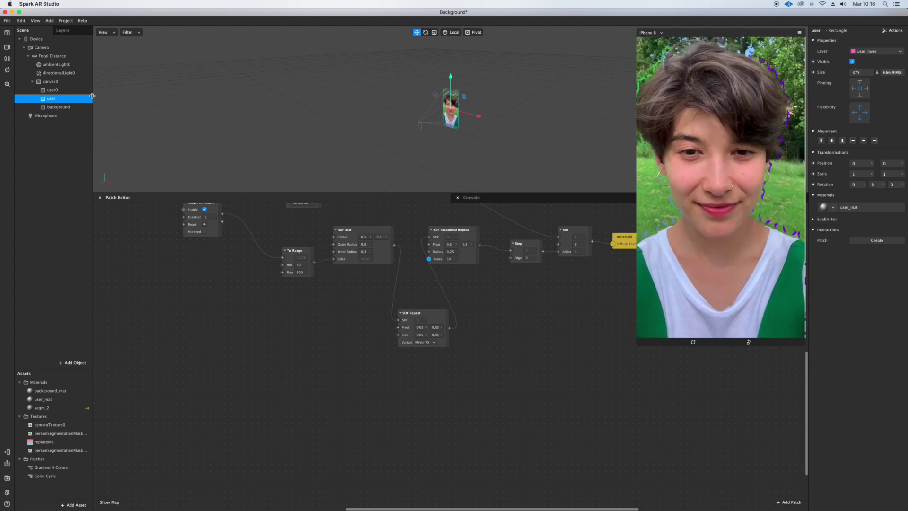
click(56, 90)
scroll(108, 203, right, 2)
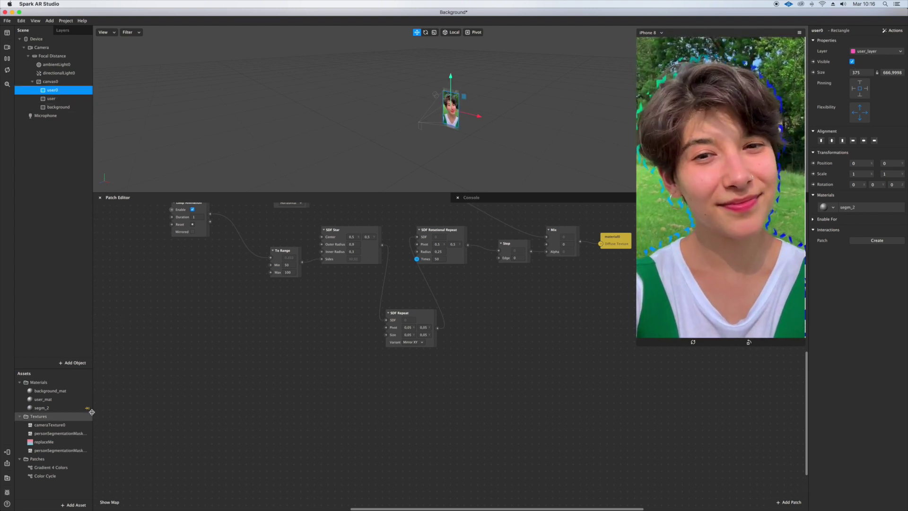
Create a patch for background_mat's Diffuse Texture and add the Adjust Colors shader from the recent library assets to the graph.
click(71, 391)
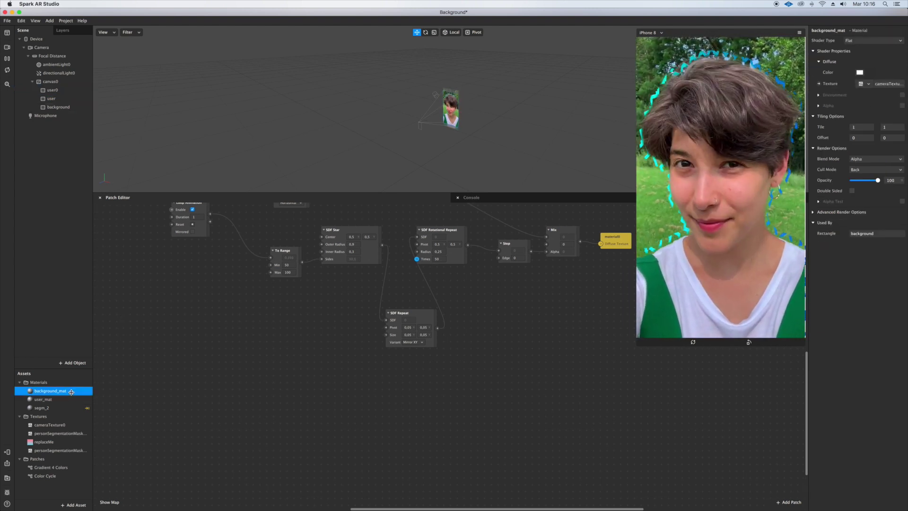
click(819, 85)
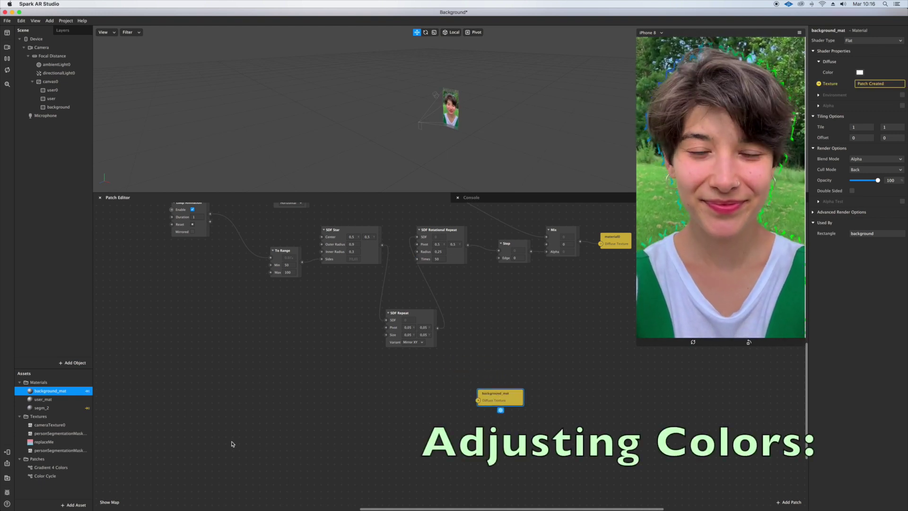
click(73, 505)
mouse_move(143, 428)
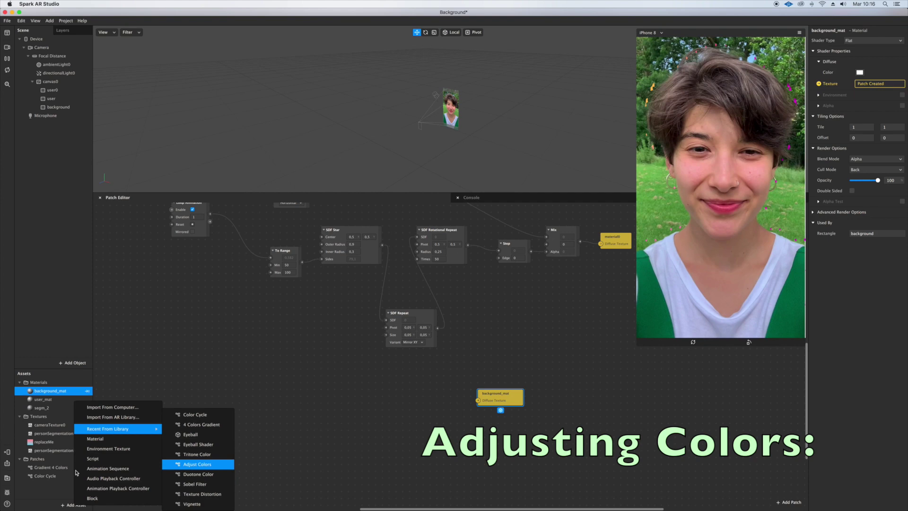
click(197, 464)
drag(59, 484, 320, 442)
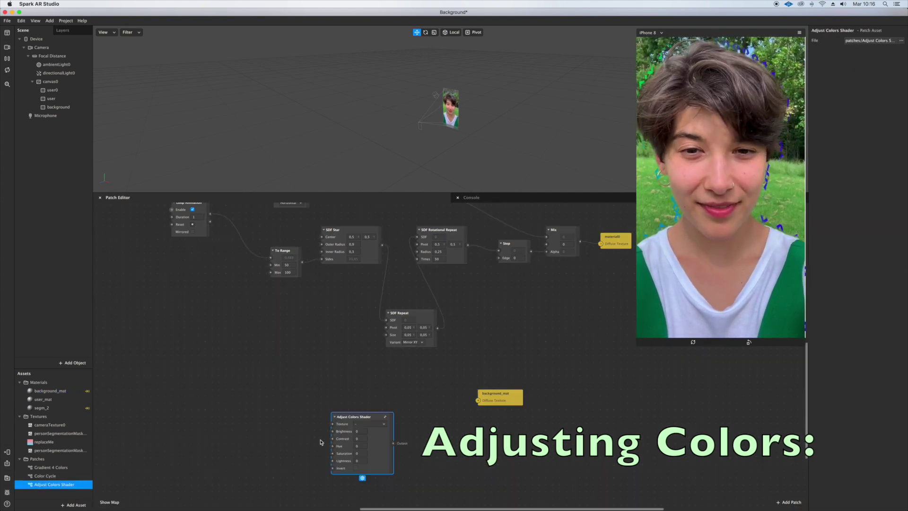
Connect cameraTexture0's color output to the Adjust Colors Shader's Texture input, and the shader's output to background_mat.
drag(393, 444, 478, 400)
drag(58, 426, 263, 417)
drag(281, 407, 333, 424)
Try Hue values of -0,09 and 0,009 on the Adjust Colors Shader.
scroll(351, 413, up, 5)
scroll(353, 412, down, 5)
scroll(354, 410, up, 4)
scroll(354, 410, right, 10)
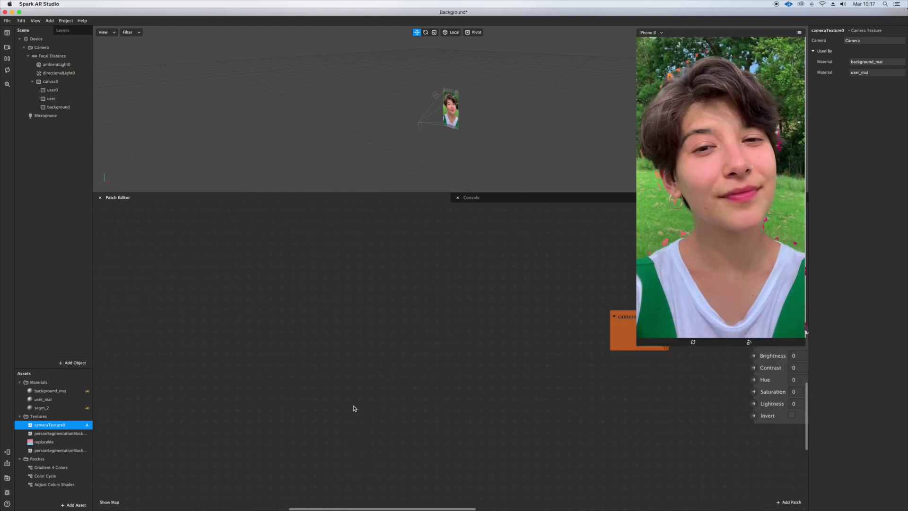
click(396, 356)
click(396, 367)
click(393, 380)
text(-0,09)
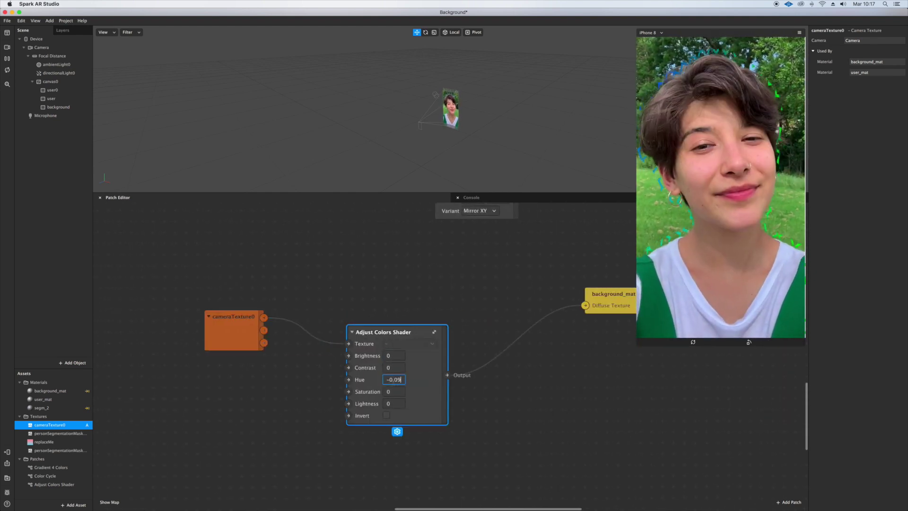
key(Return)
click(396, 380)
text(0,009)
key(Return)
Set the Adjust Colors Shader's Hue to -0,7.
click(396, 380)
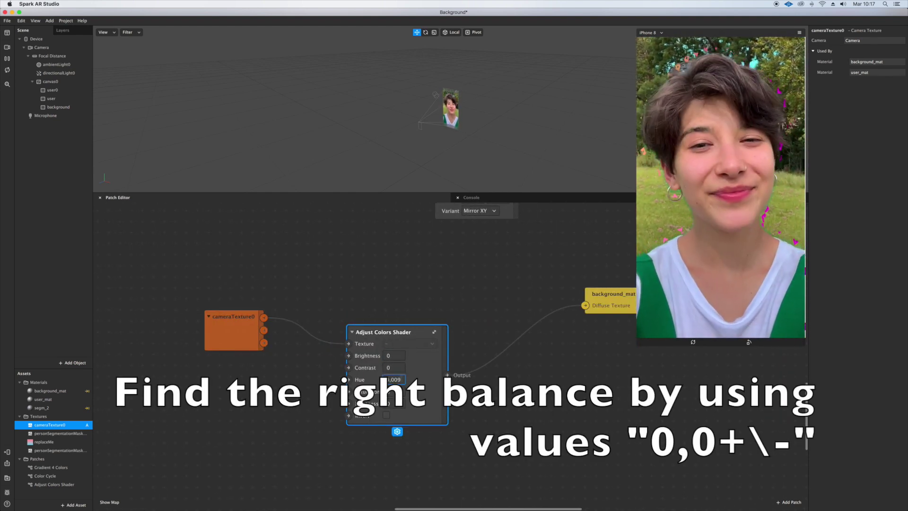
text(-0,7)
key(Return)
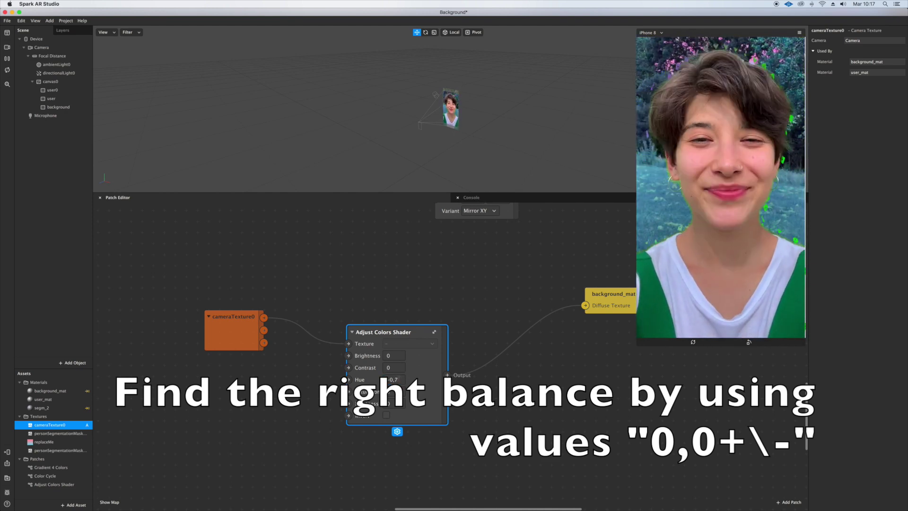
Set the Adjust Colors Shader's Brightness to 0,03.
scroll(410, 380, left, 3)
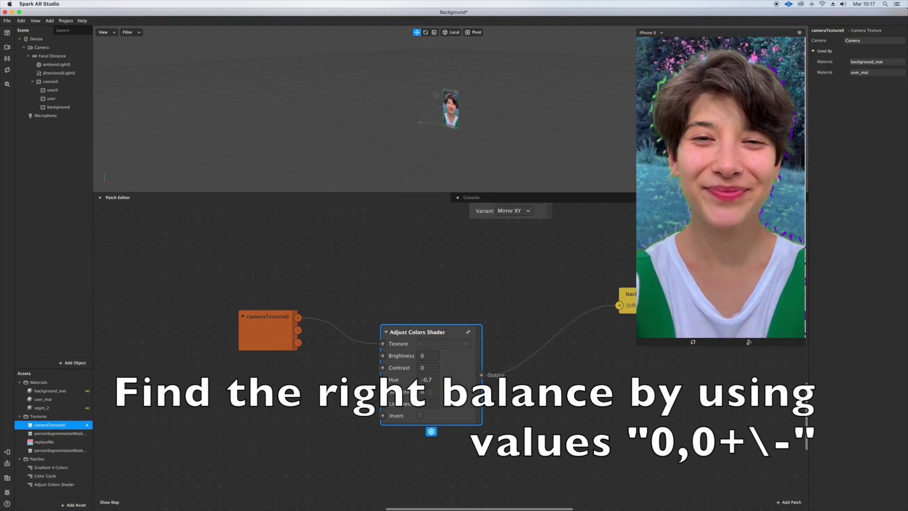
click(429, 356)
text(0,03)
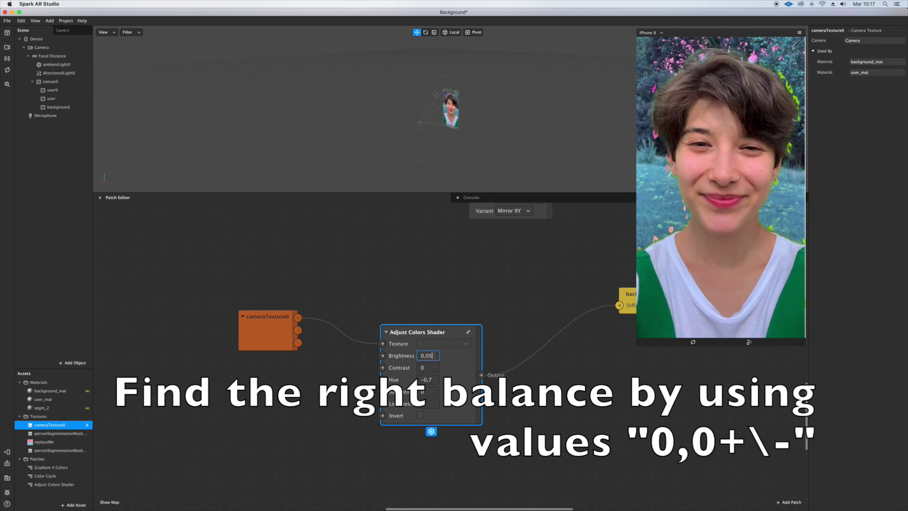
key(Return)
Try a Contrast of 0,09 on the Adjust Colors Shader and settle on 0,1.
scroll(204, 269, down, 1)
drag(426, 364, 431, 359)
click(431, 359)
text(,09)
key(Return)
click(431, 359)
key(BackSpace)
key(BackSpace)
text(1)
Set the Adjust Colors Shader's Saturation to -0,5 and adjust its Lightness.
click(431, 384)
text(-0,05)
key(Return)
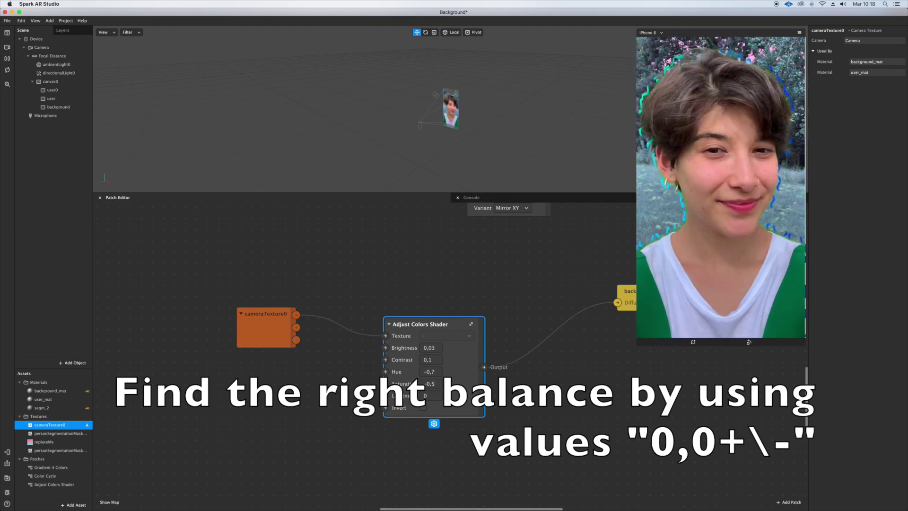
scroll(431, 395, right, 1)
click(421, 395)
text(0,09)
drag(413, 395, 444, 407)
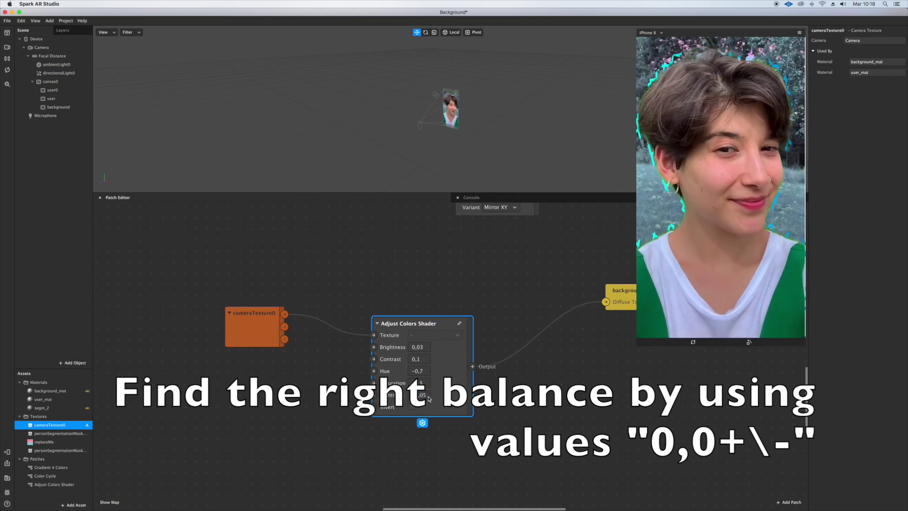
Create a patch for user_mat's Diffuse Texture below background_mat and feed it from the Adjust Colors Shader's output.
scroll(350, 358, right, 4)
click(48, 400)
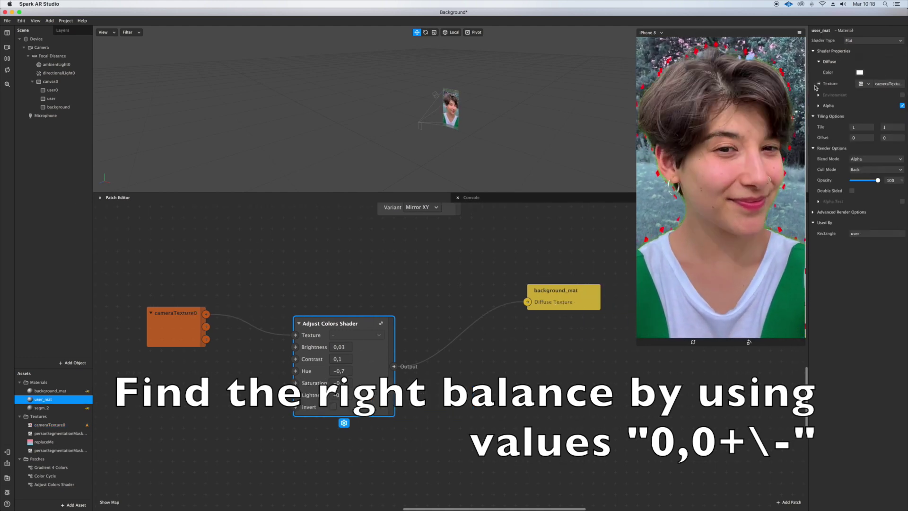
click(819, 84)
scroll(418, 362, down, 1)
drag(390, 362, 449, 373)
drag(473, 368, 548, 372)
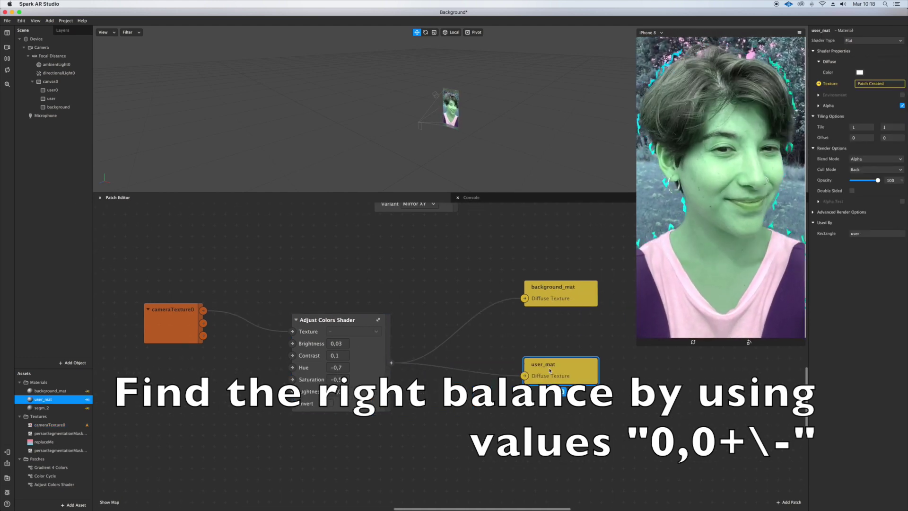
Set the Adjust Colors Shader's Hue to -0,01 and try its Invert option on the preview.
scroll(548, 372, right, 1)
mouse_move(878, 181)
mouse_down()
mouse_move(870, 180)
mouse_move(880, 180)
mouse_up()
click(321, 367)
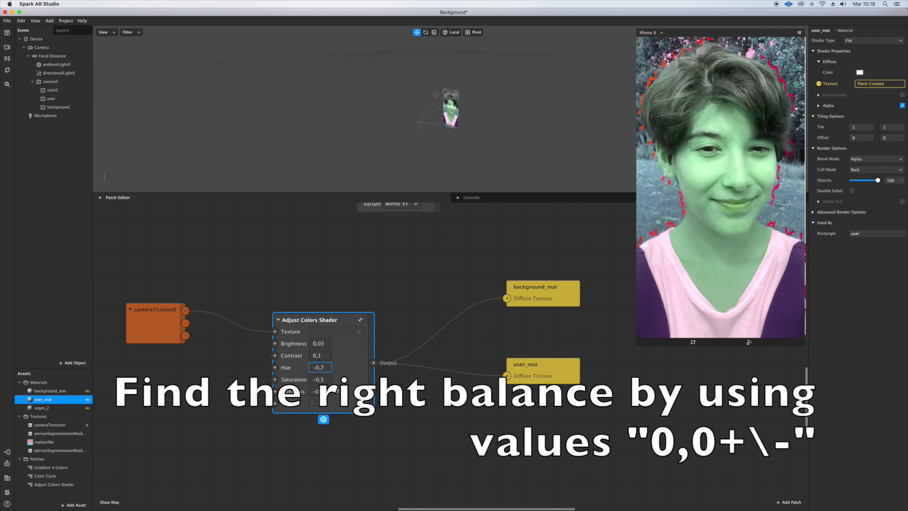
text(0)
key(Return)
click(328, 367)
key(BackSpace)
text(1)
key(Return)
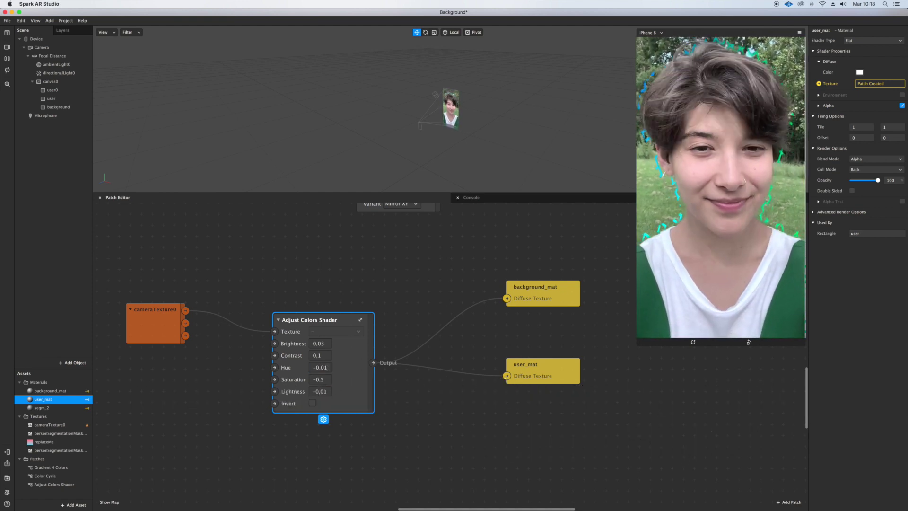
click(313, 403)
click(313, 404)
Set the Loop Animation patch's Duration to 10 to slow the animation down.
scroll(313, 402, right, 5)
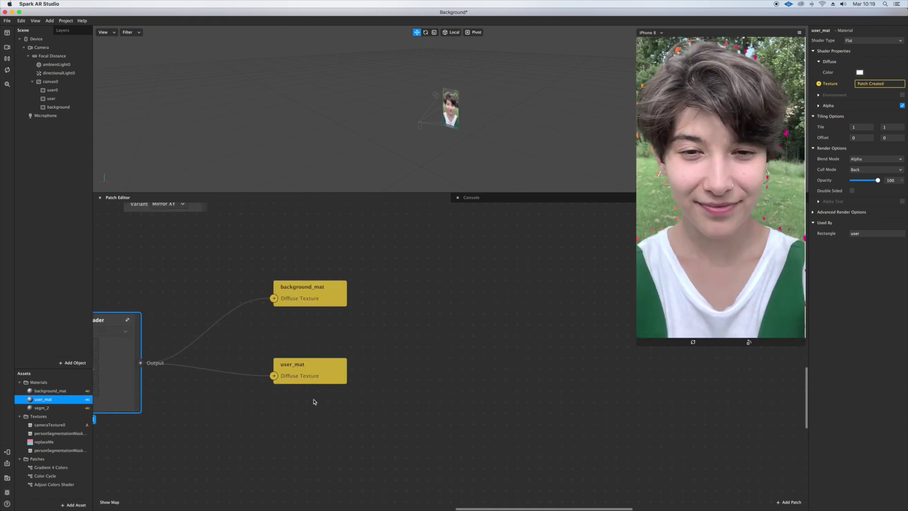
scroll(314, 401, left, 3)
scroll(314, 401, up, 3)
scroll(327, 397, down, 4)
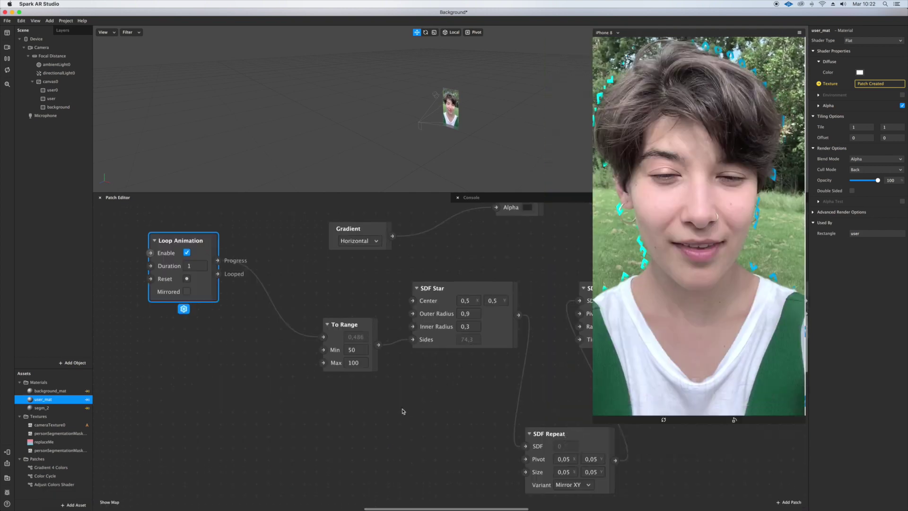
click(182, 291)
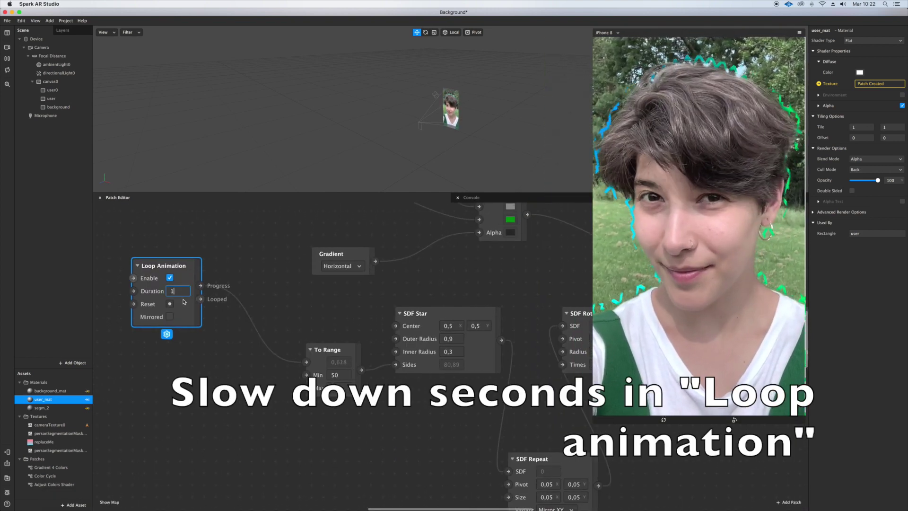
text(0)
key(Return)
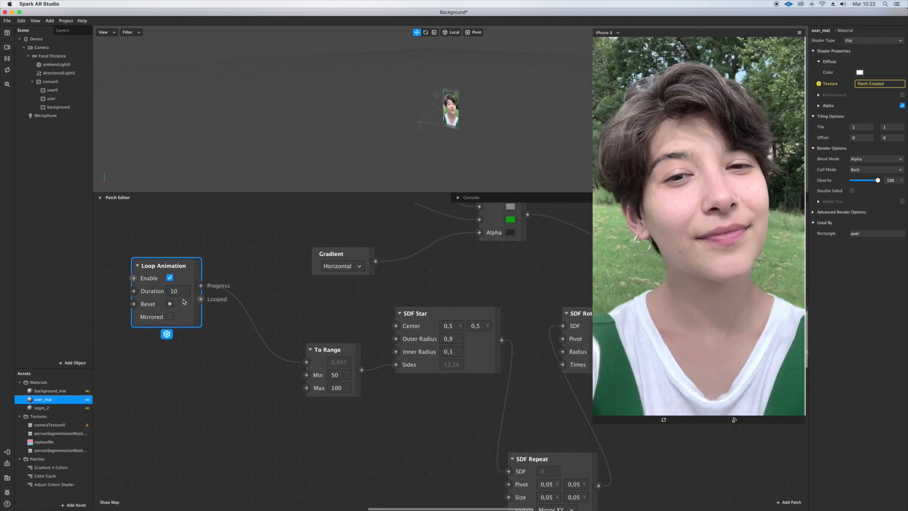
Set the SDF Rotational Repeat patch's Times to 5.
scroll(184, 302, right, 10)
double_click(339, 365)
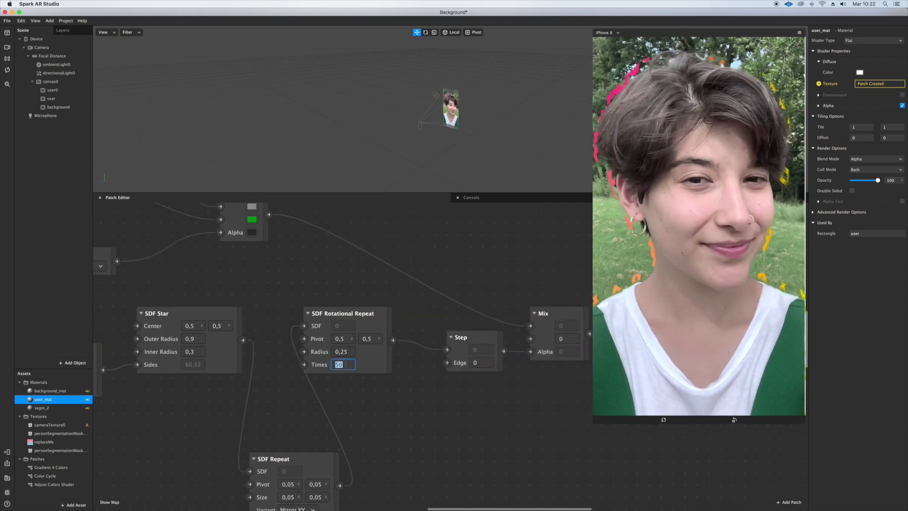
key(Return)
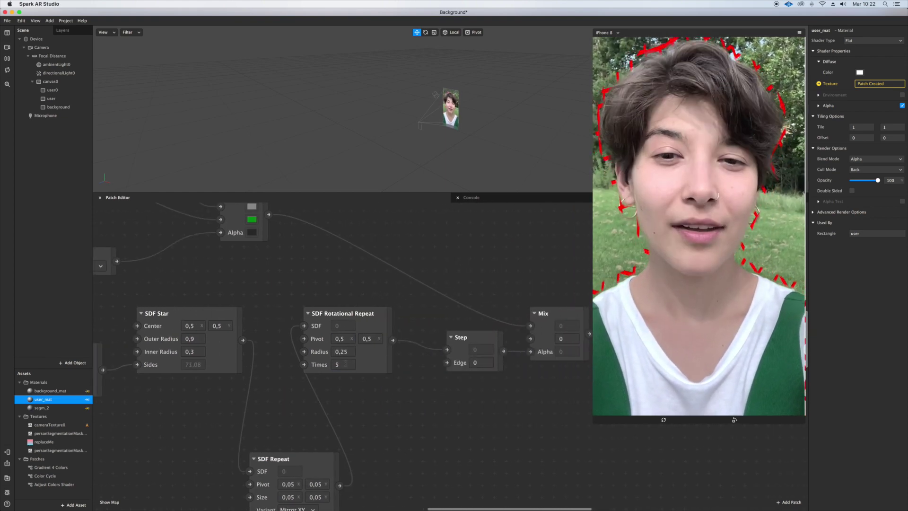
Set the Loop Animation patch's Duration to 15 and enable its Mirrored option.
scroll(352, 362, left, 8)
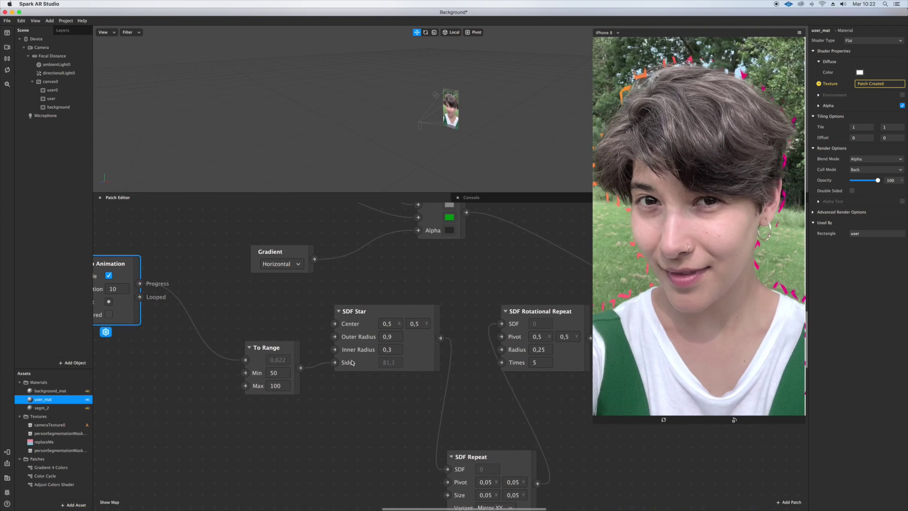
scroll(352, 363, left, 3)
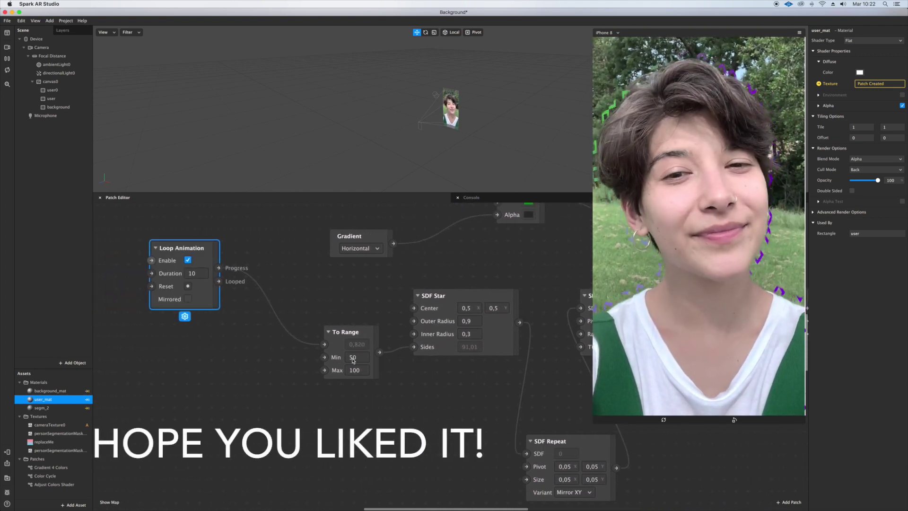
scroll(352, 361, left, 2)
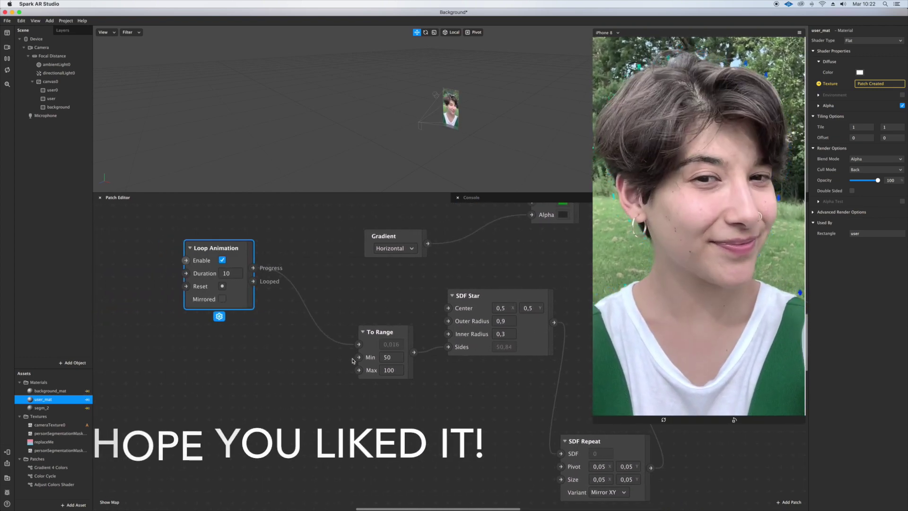
click(231, 273)
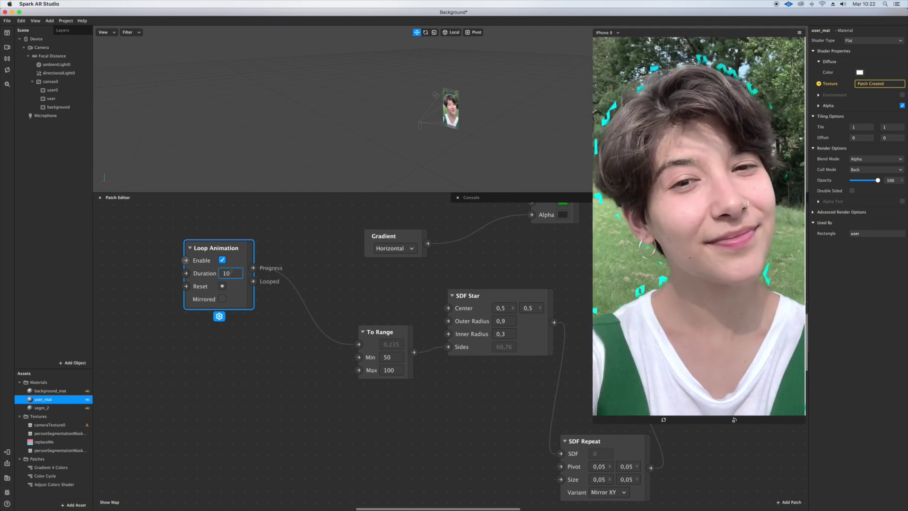
key(BackSpace)
text(5)
key(Return)
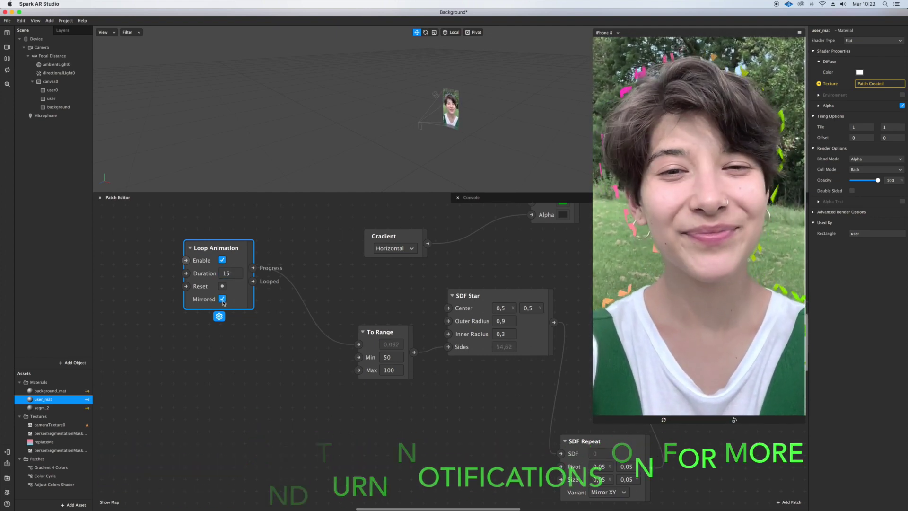
Switch the preview to the simulation video of the woman before the painted brick wall, without removing any video, and toggle its playback.
click(7, 47)
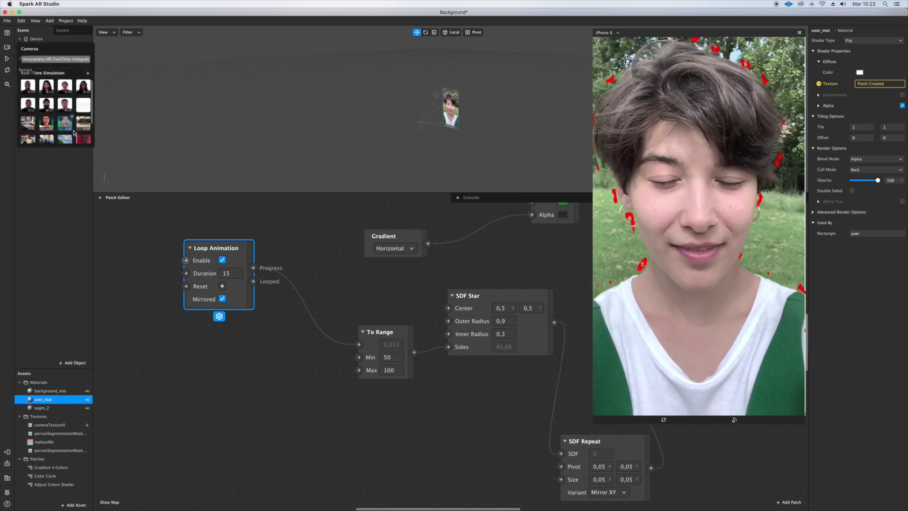
click(49, 123)
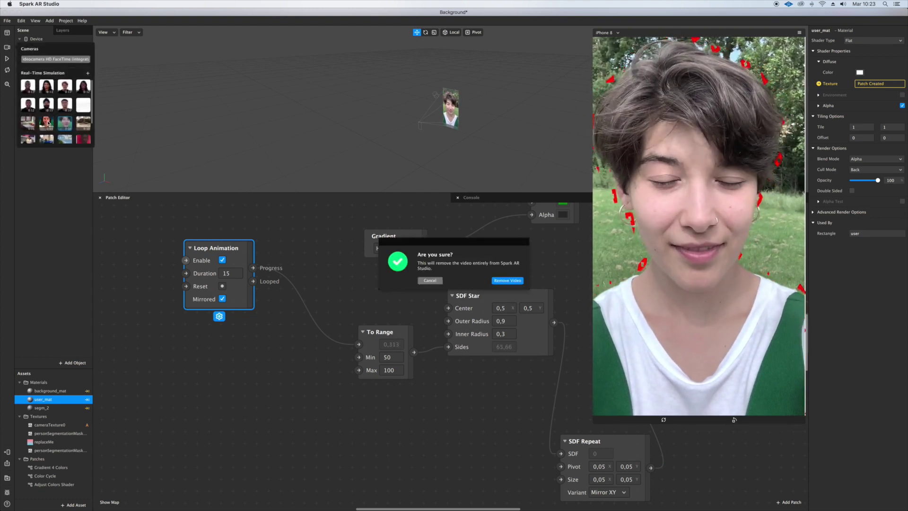
click(430, 281)
click(8, 58)
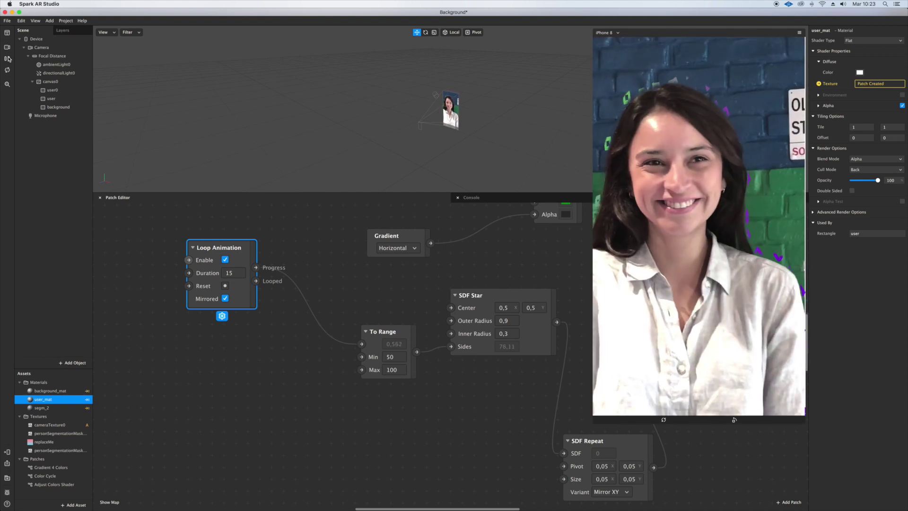
click(7, 59)
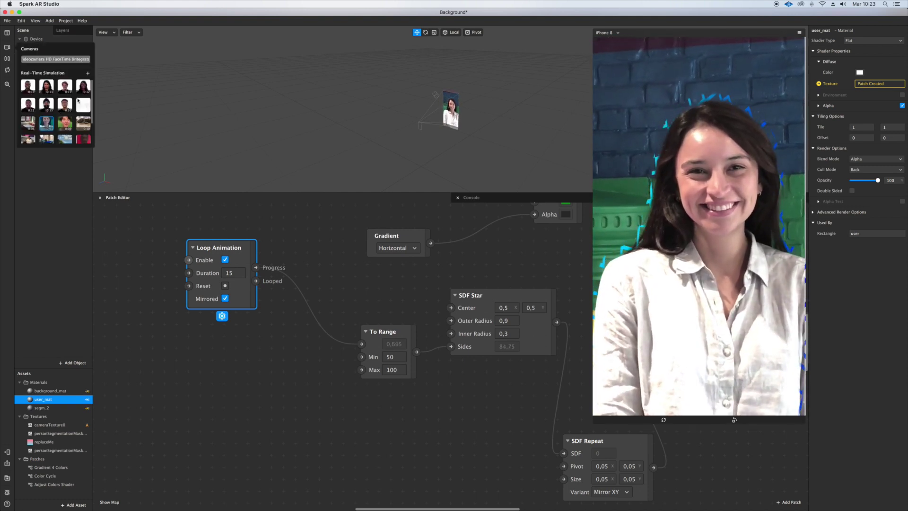